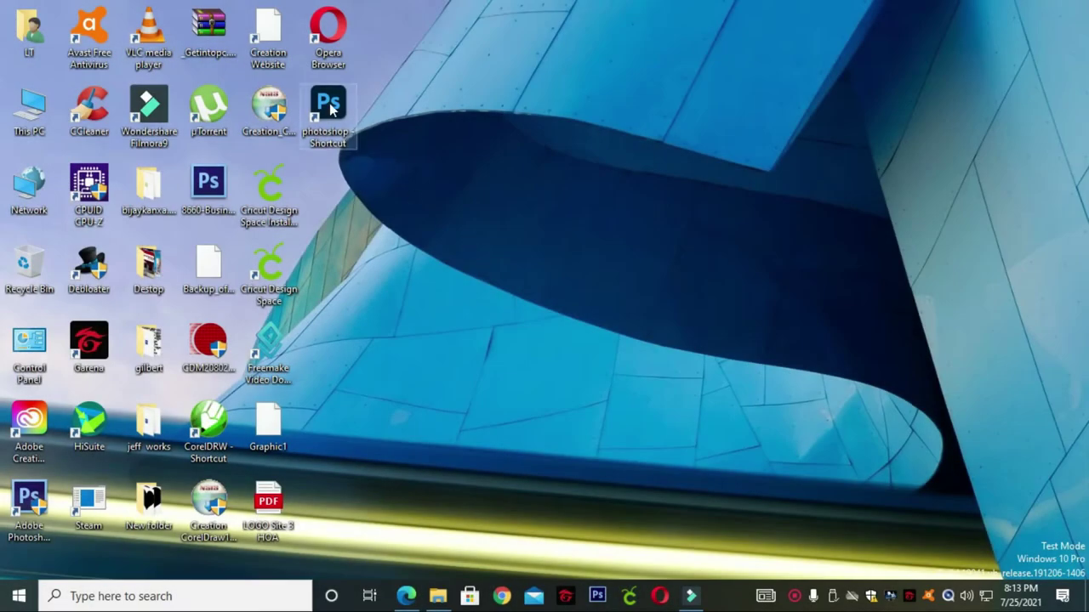
Step: Launch Photoshop and open the portrait photo from Downloads (7500 × 5001 px, 300 ppi JPG)
double_click(327, 107)
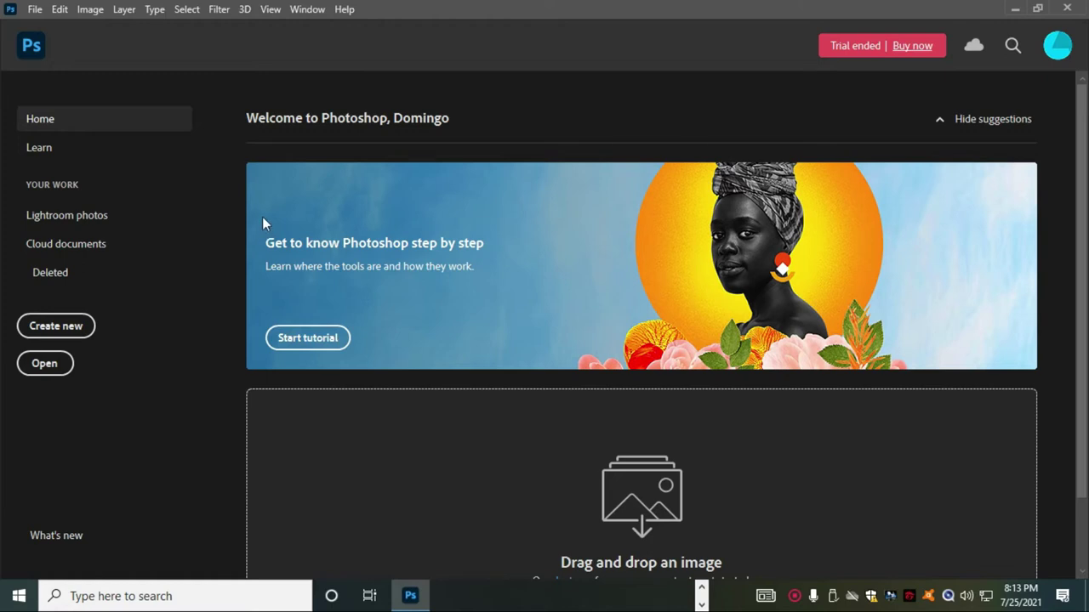
left_click(34, 10)
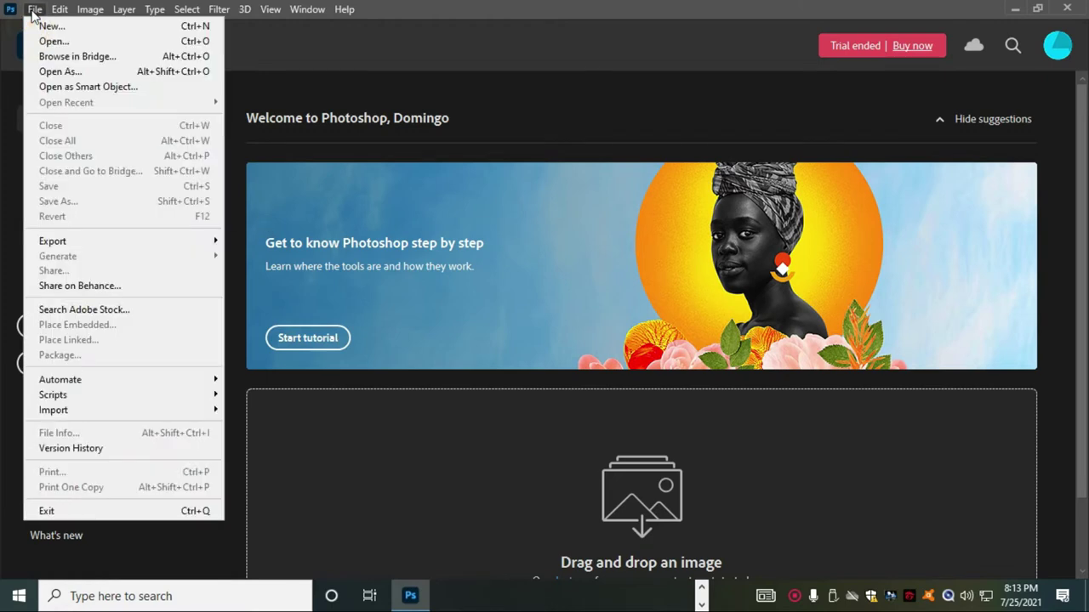
left_click(49, 43)
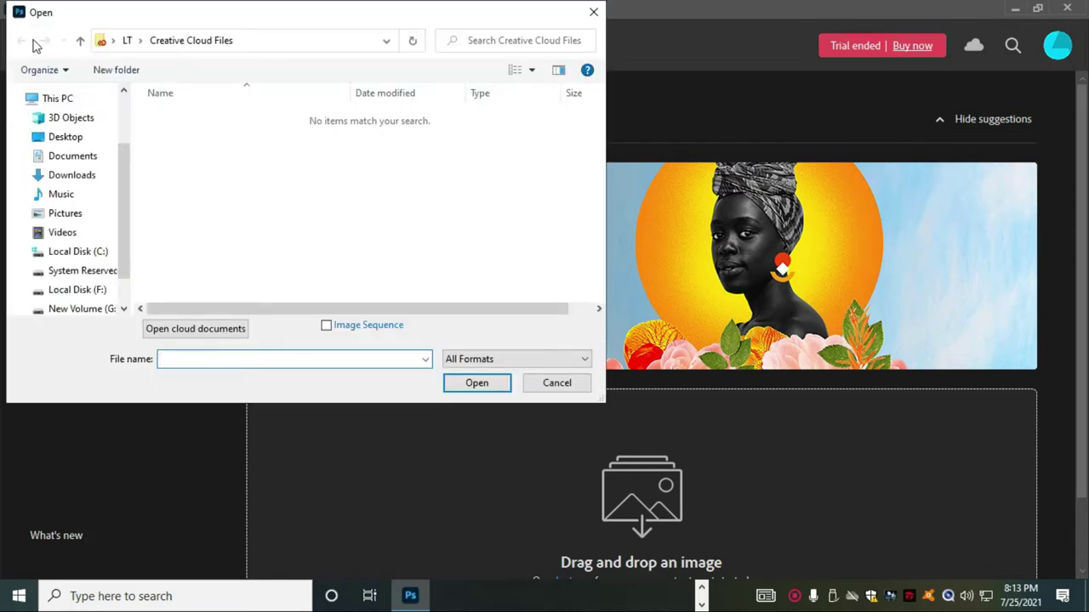
left_click(124, 212)
left_click_drag(125, 216, 123, 221)
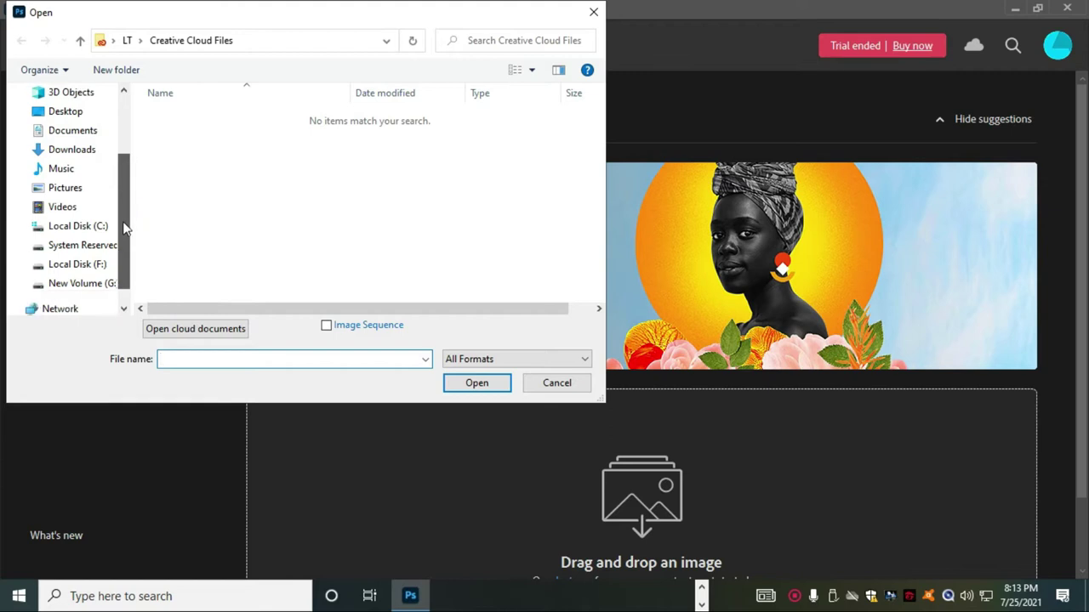
left_click(80, 151)
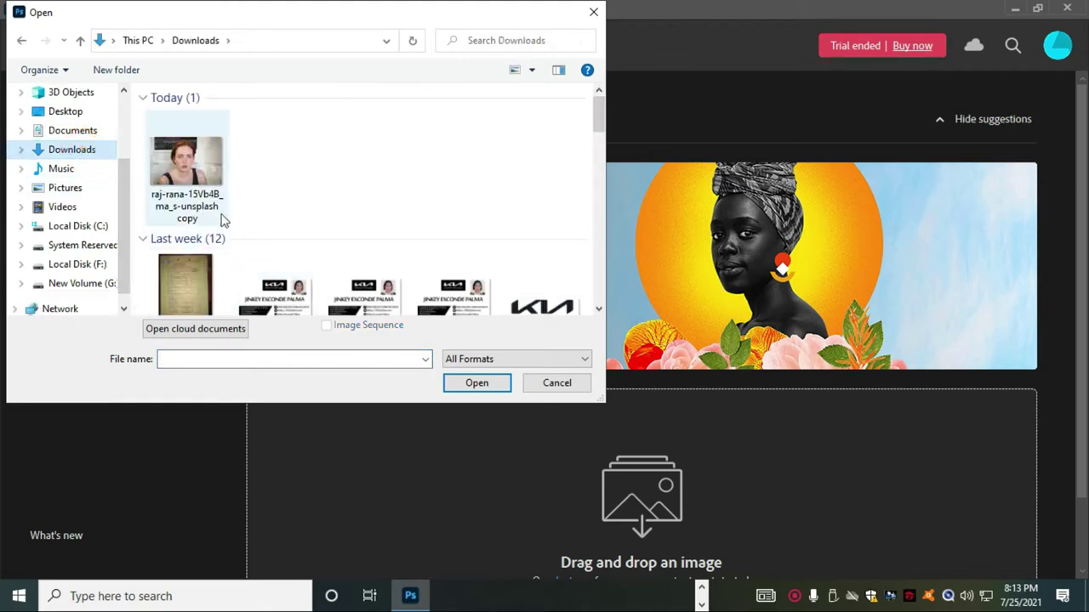
left_click(199, 167)
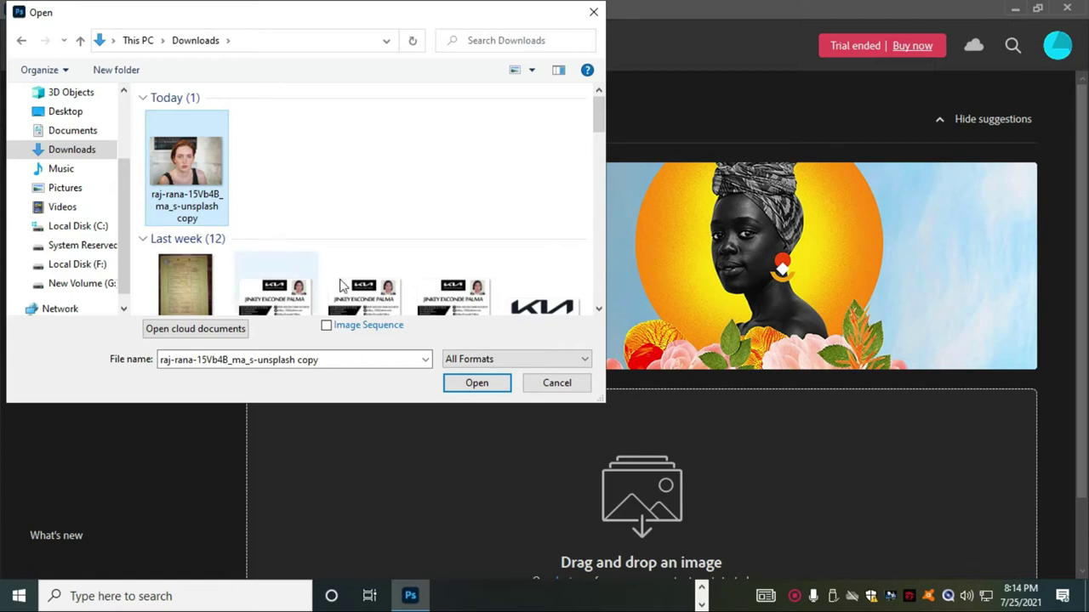
left_click(477, 382)
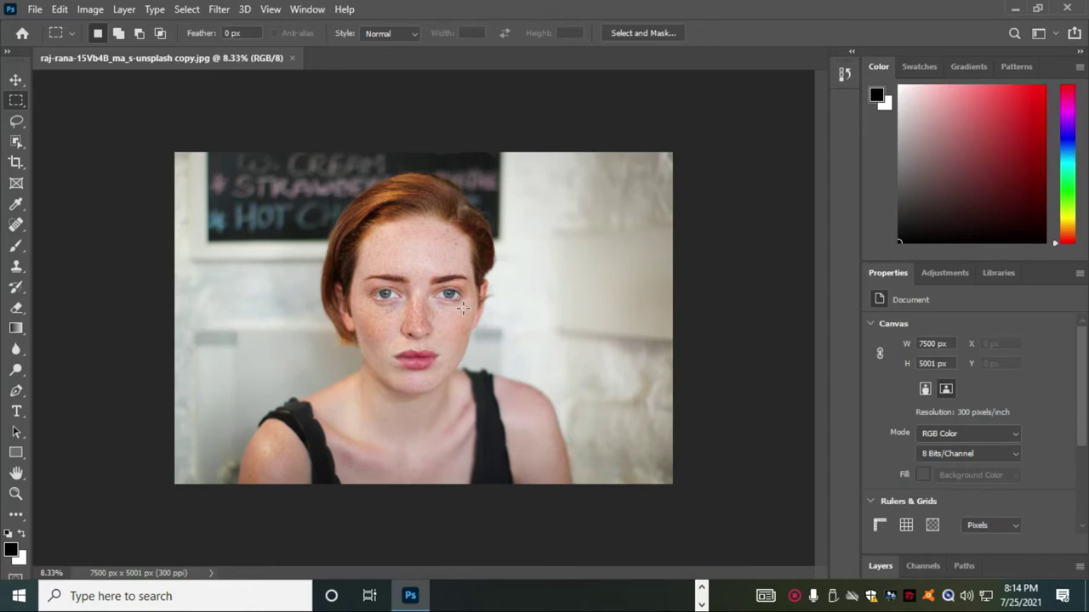
Step: Expand the Layers panel to reveal the locked Background layer
left_click(882, 566)
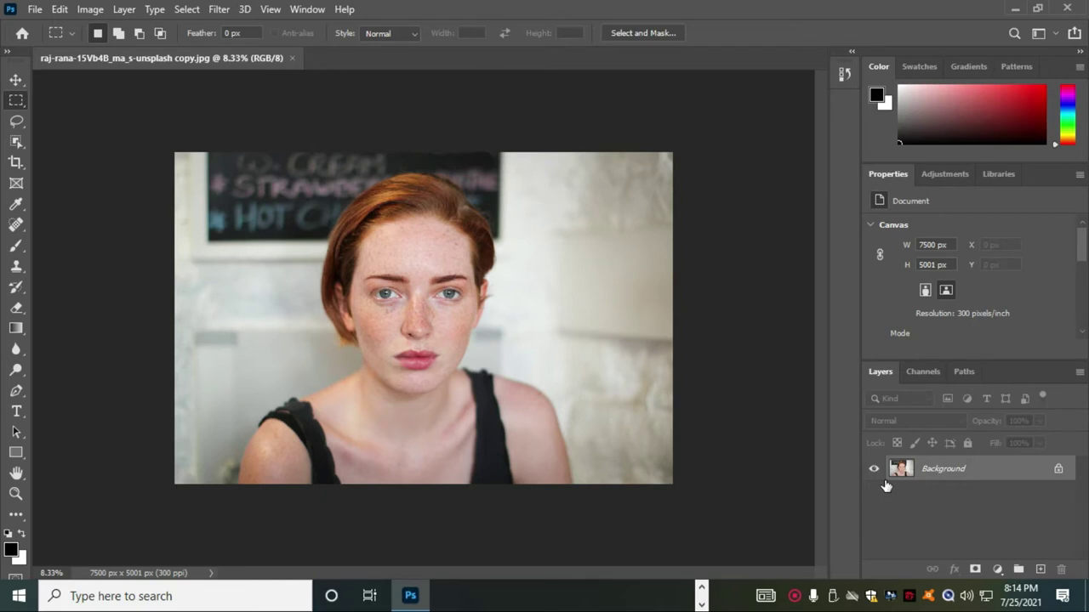
scroll(447, 385, "up", 3)
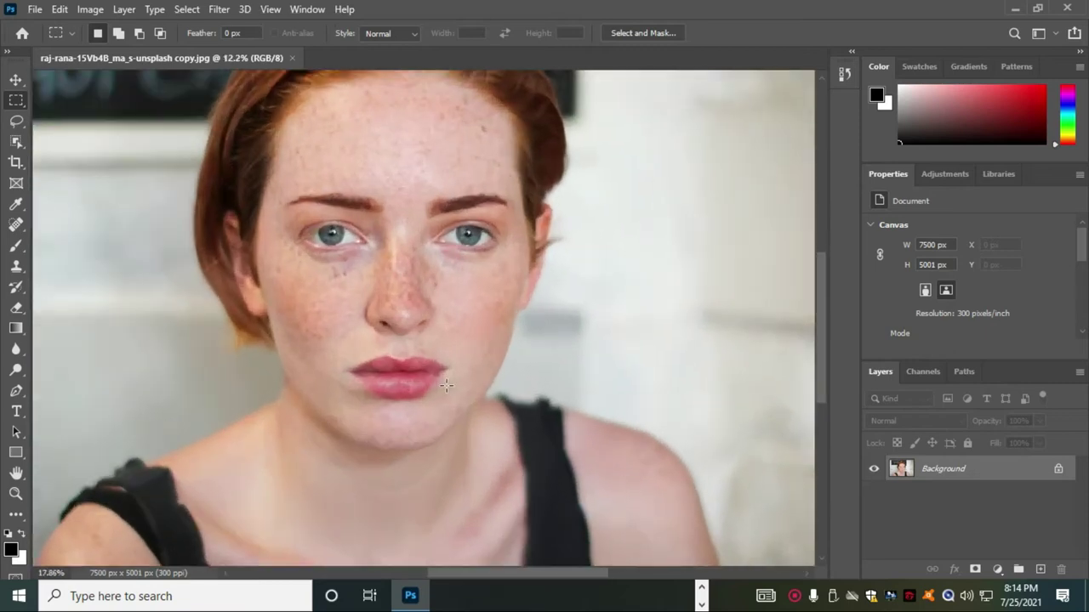
key("ctrl+0")
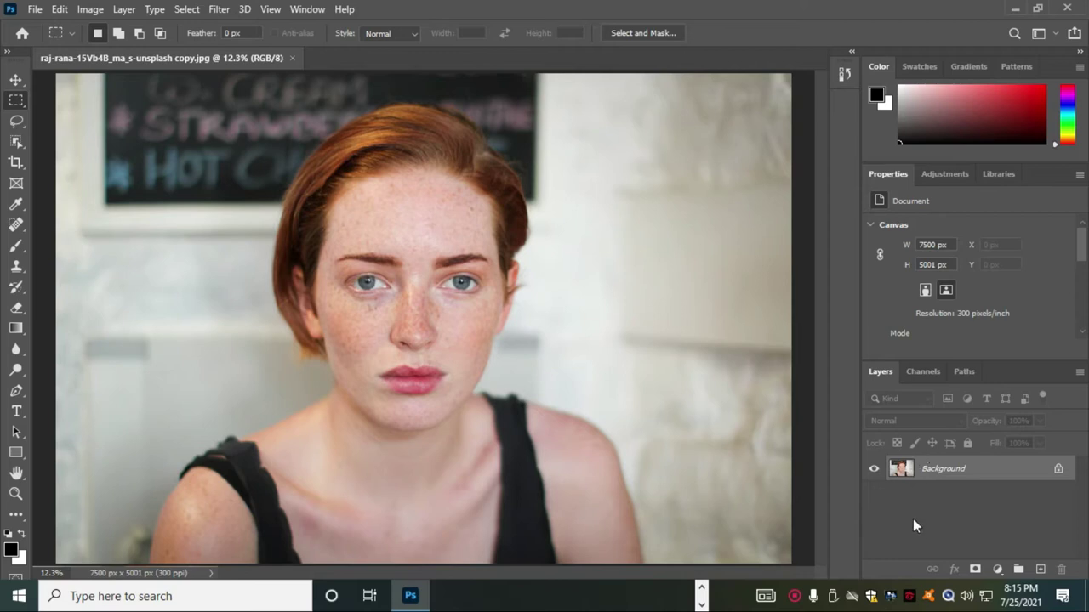
Step: Duplicate the Background layer as 'Background copy' above the original
right_click(935, 469)
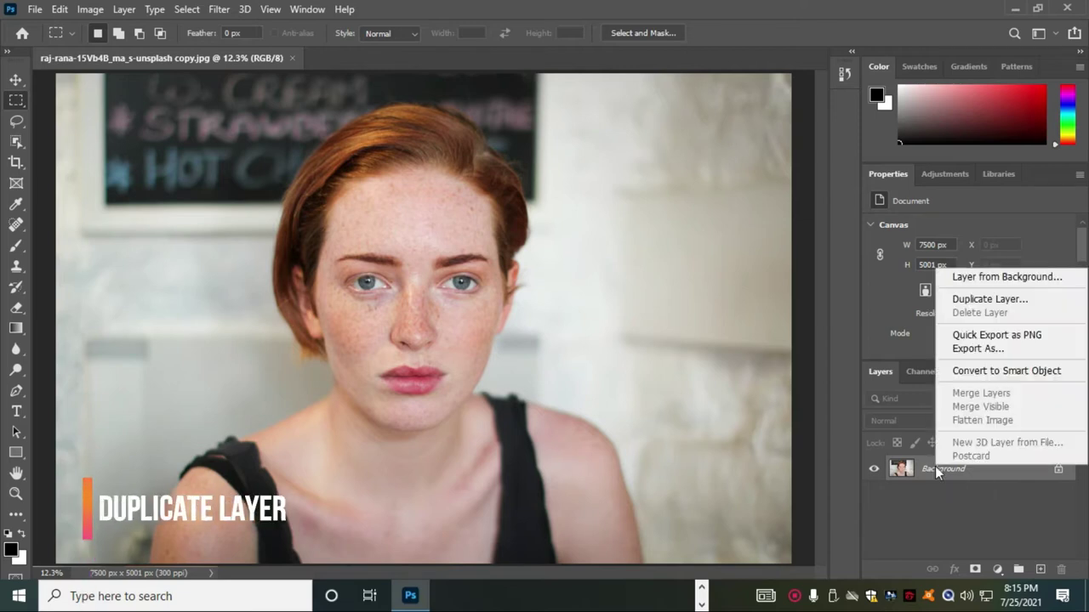
left_click(989, 300)
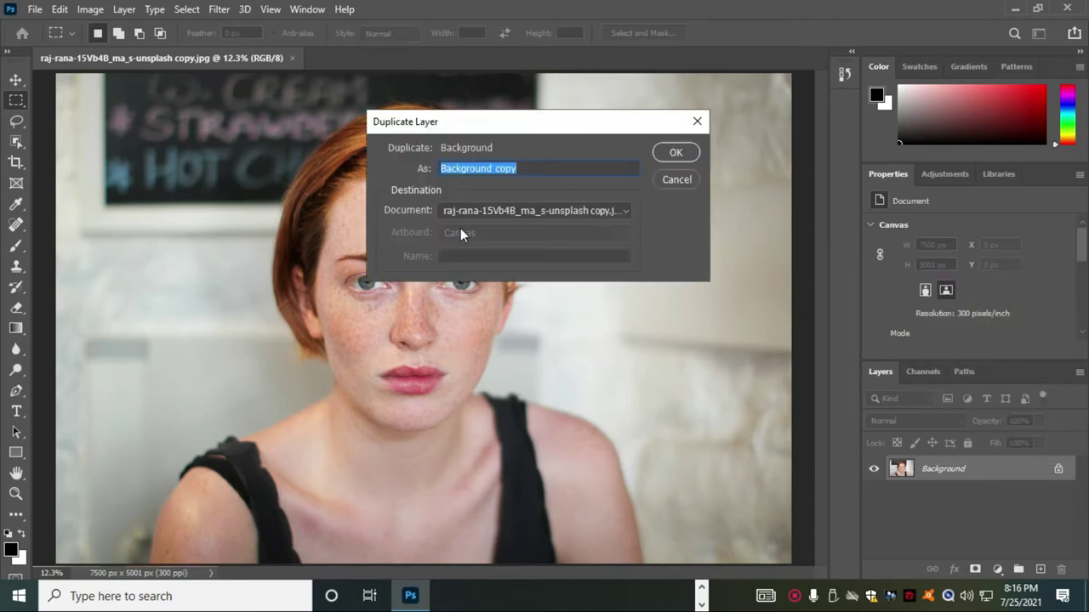
left_click(674, 151)
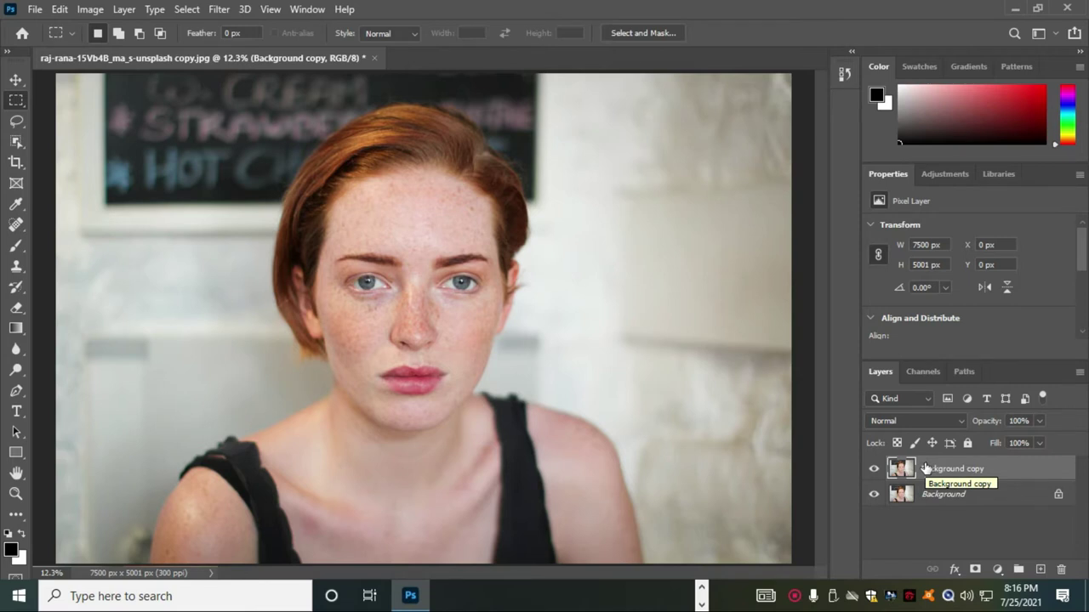
Step: Apply Image > Adjustments > Invert to Background copy, turning it into a colour negative
left_click(91, 10)
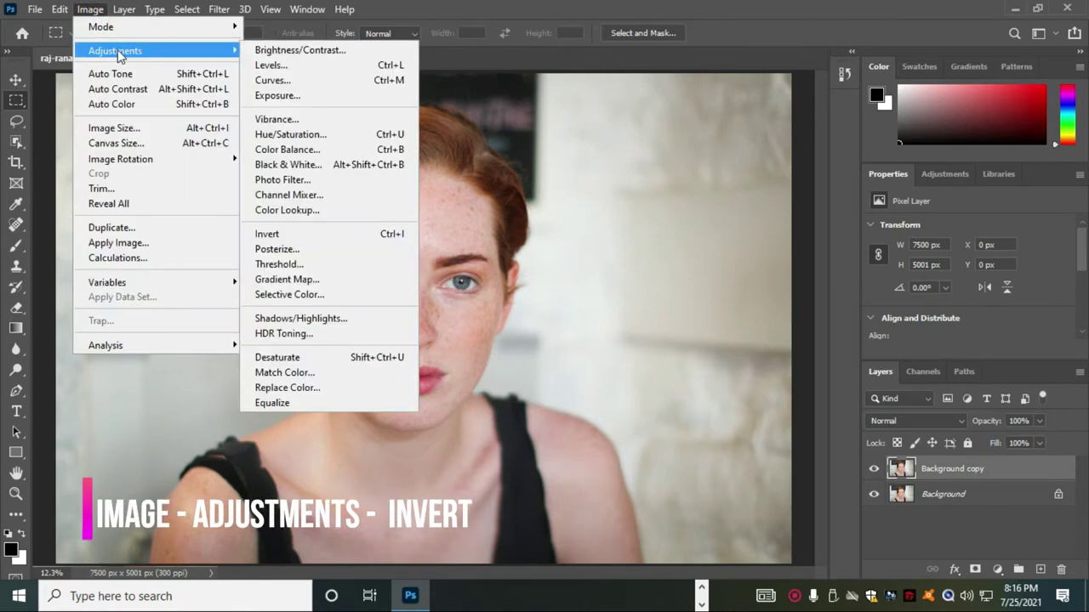
mouse_move(115, 50)
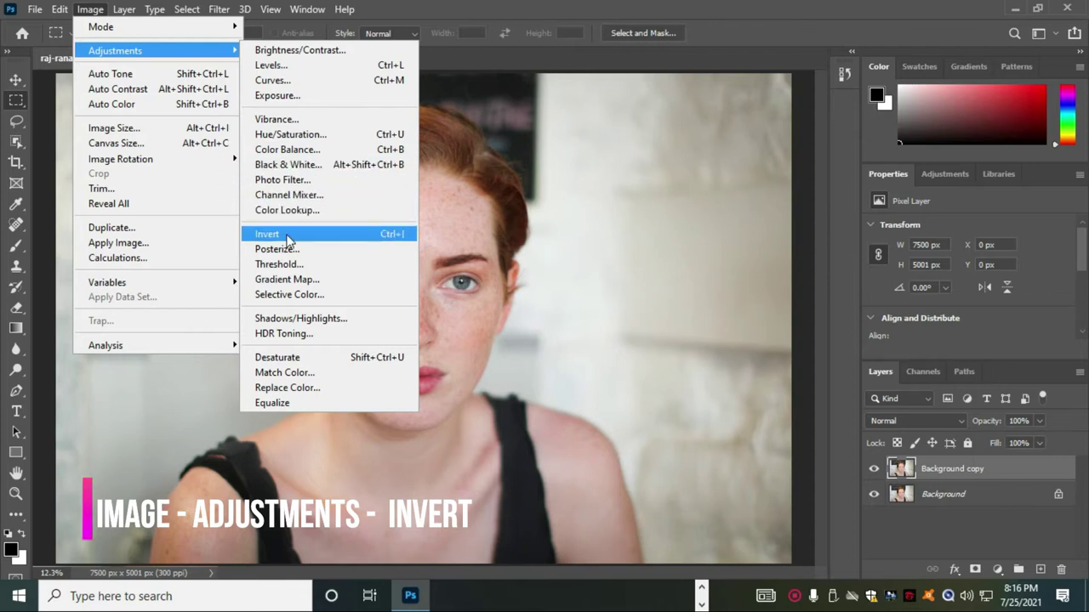
left_click(286, 232)
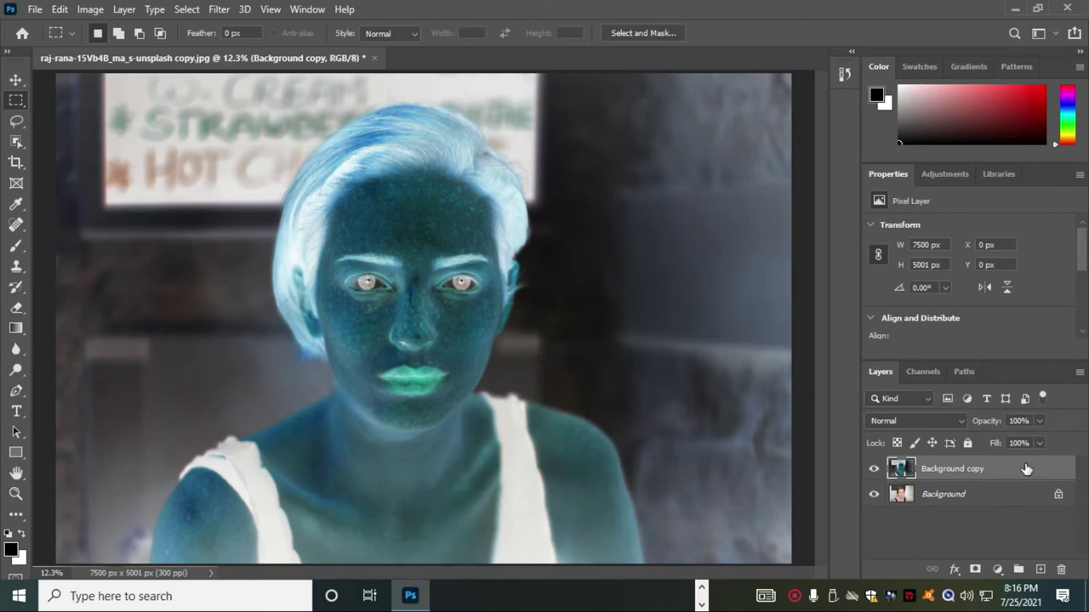
Step: Set the Background copy layer's blend mode to Vivid Light, turning the photo flat grey
left_click(930, 421)
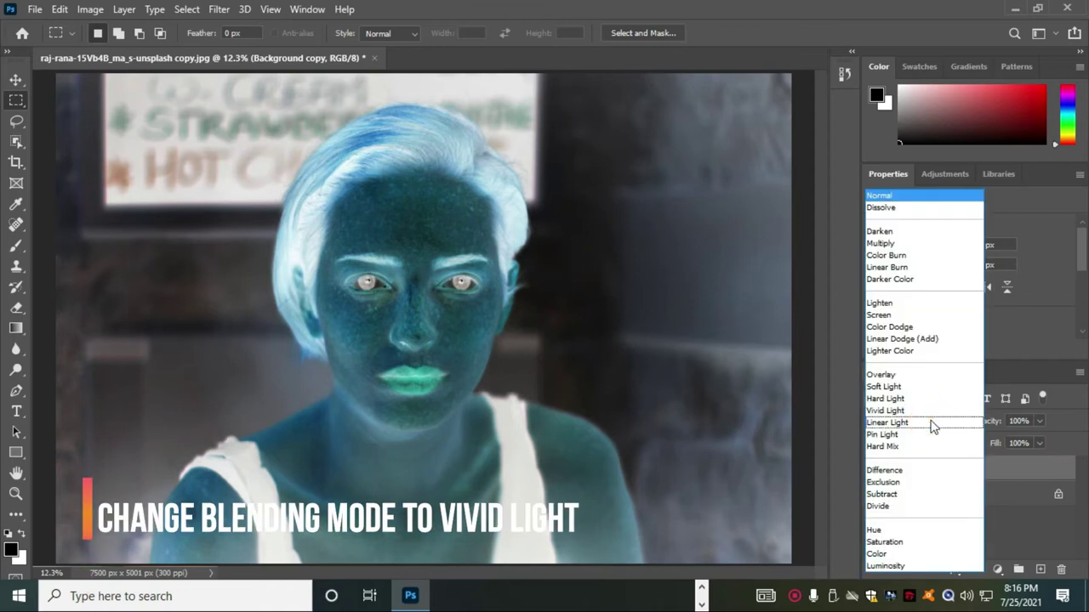
left_click(911, 412)
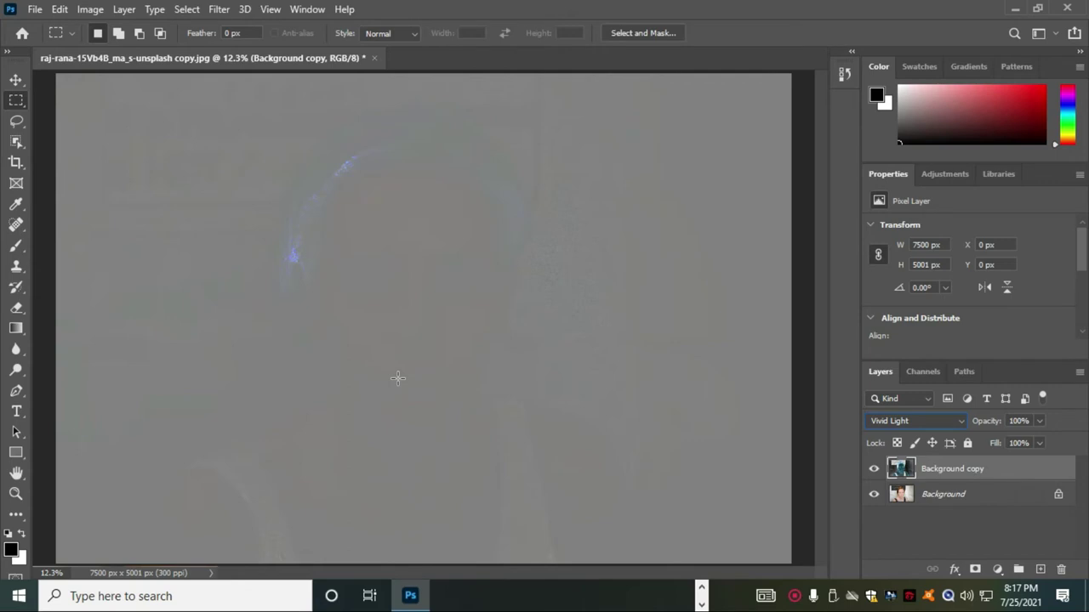
left_click(221, 10)
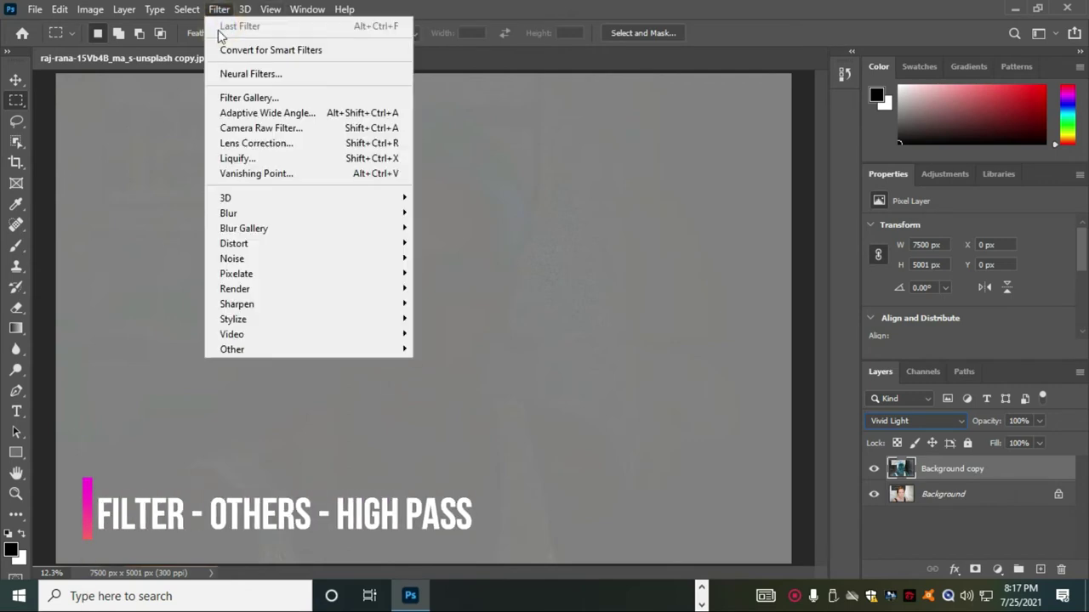
mouse_move(306, 350)
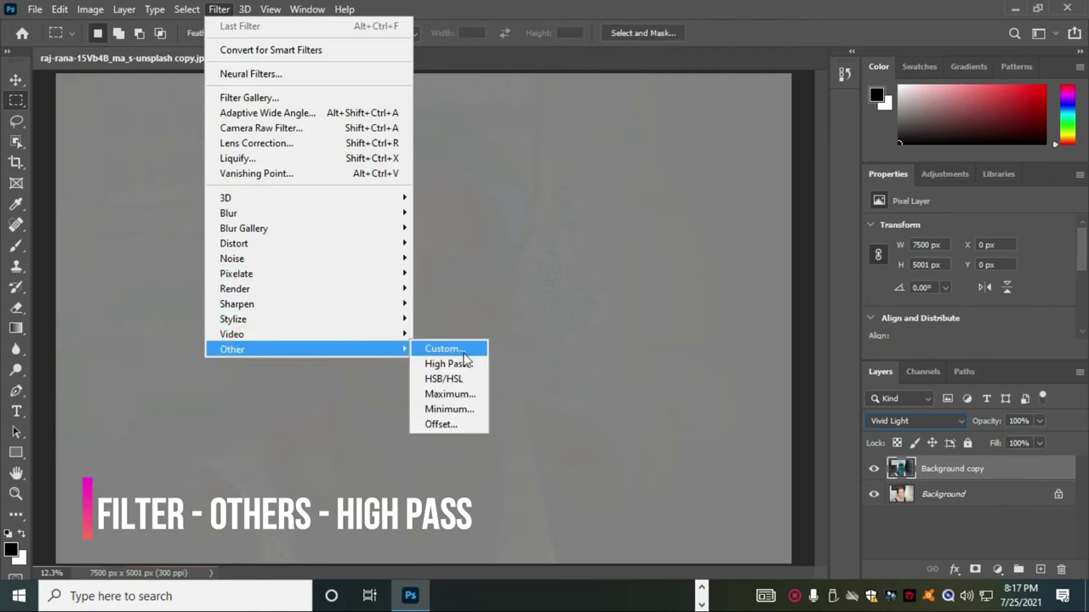
Step: Apply a High Pass filter with a 29.1-pixel radius to the Vivid Light copy
left_click(452, 363)
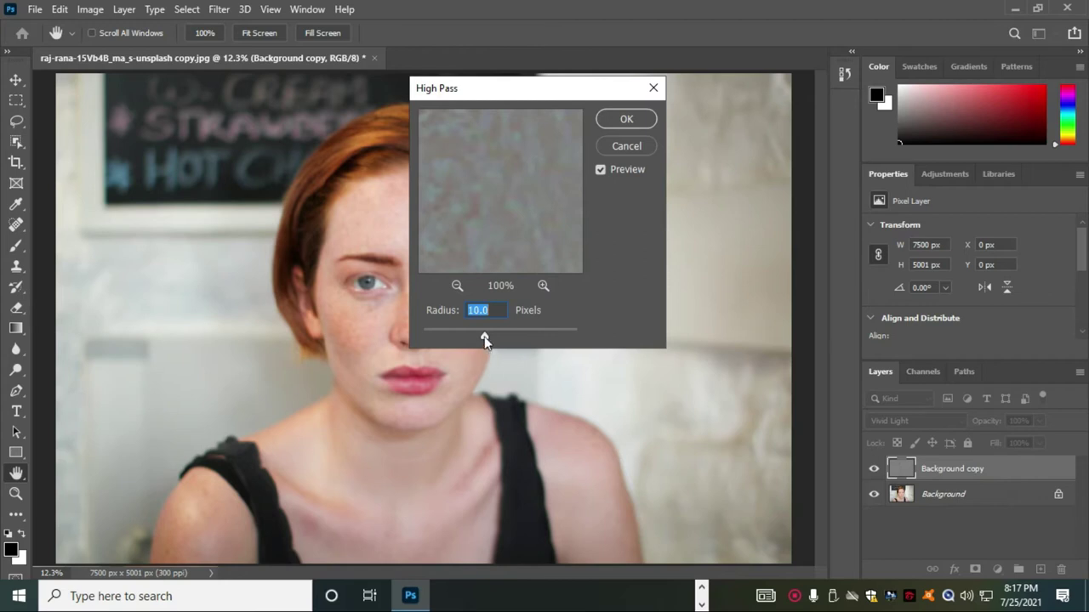
left_click_drag(484, 340, 490, 340)
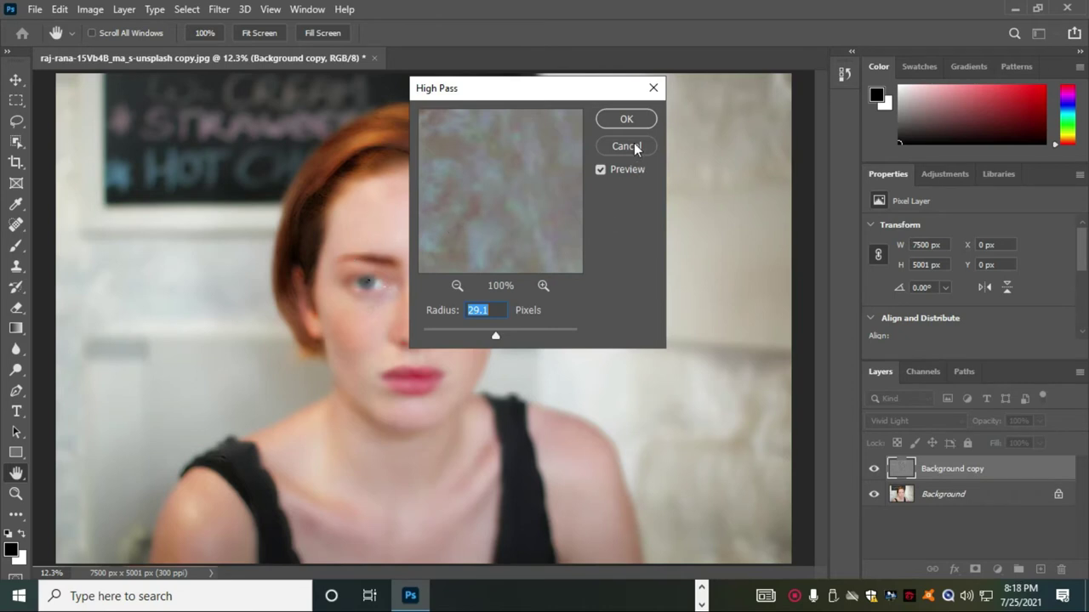
left_click(626, 121)
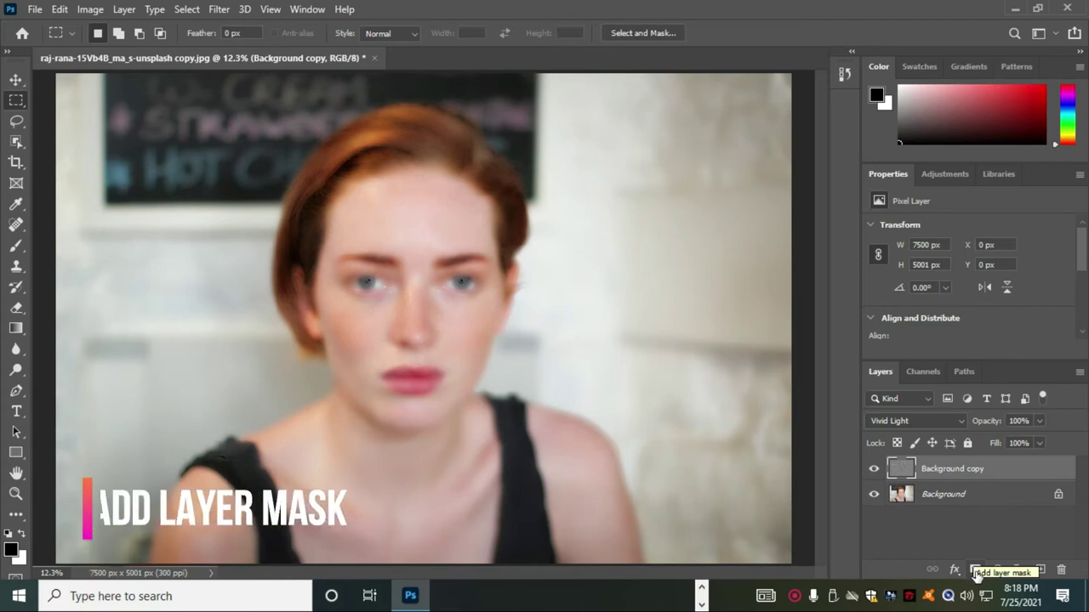
Step: Add a white layer mask to Background copy and select the whole canvas
left_click(976, 570)
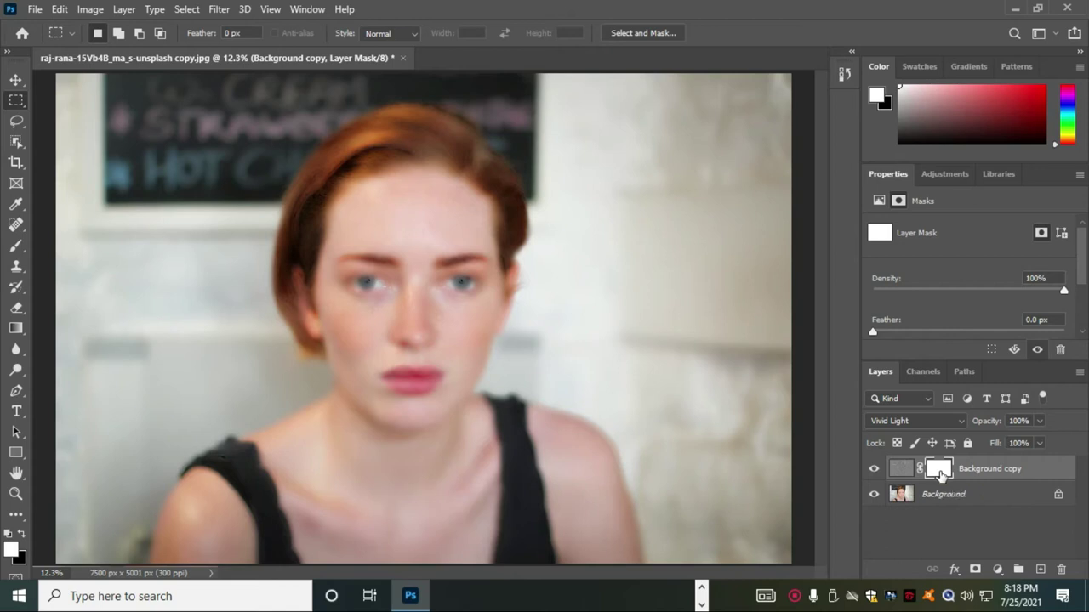
left_click(189, 11)
left_click(192, 26)
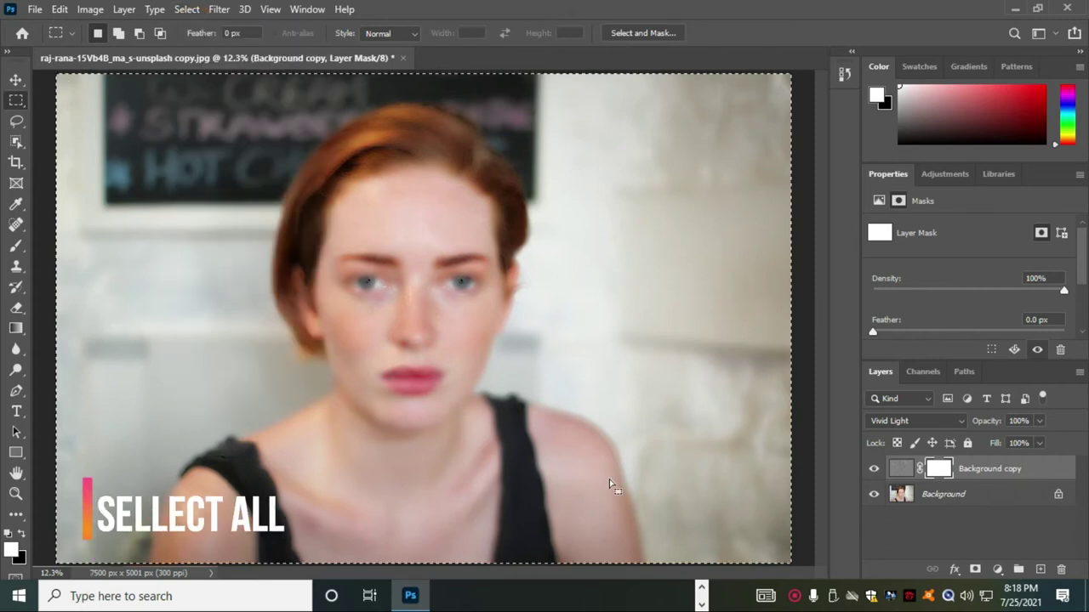
key("ctrl+0")
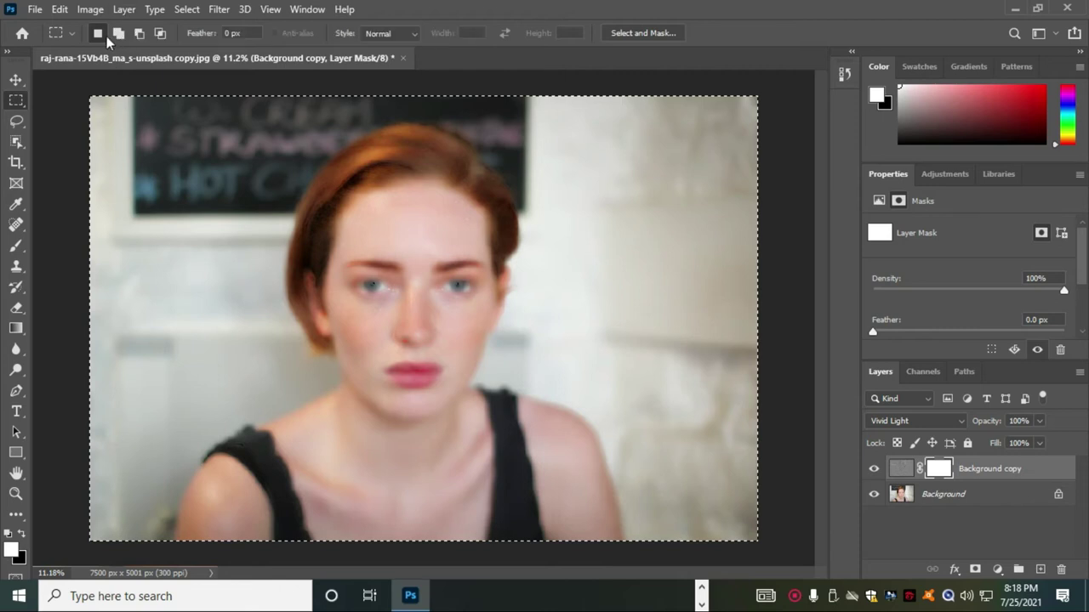
Step: Fill the layer mask with Foreground Color in Normal mode at 100% opacity
left_click(57, 10)
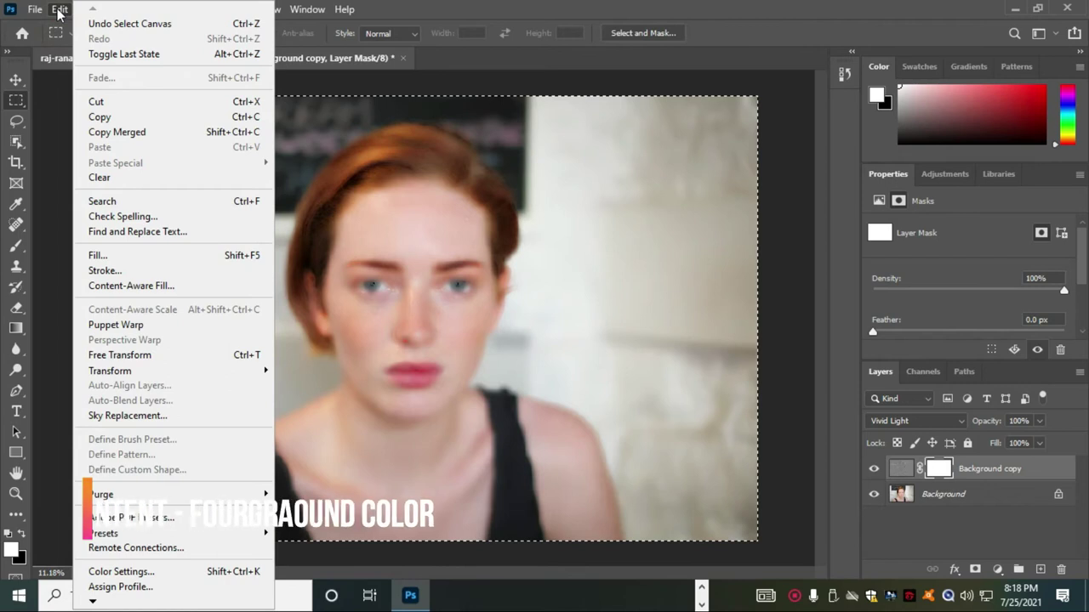
left_click(100, 255)
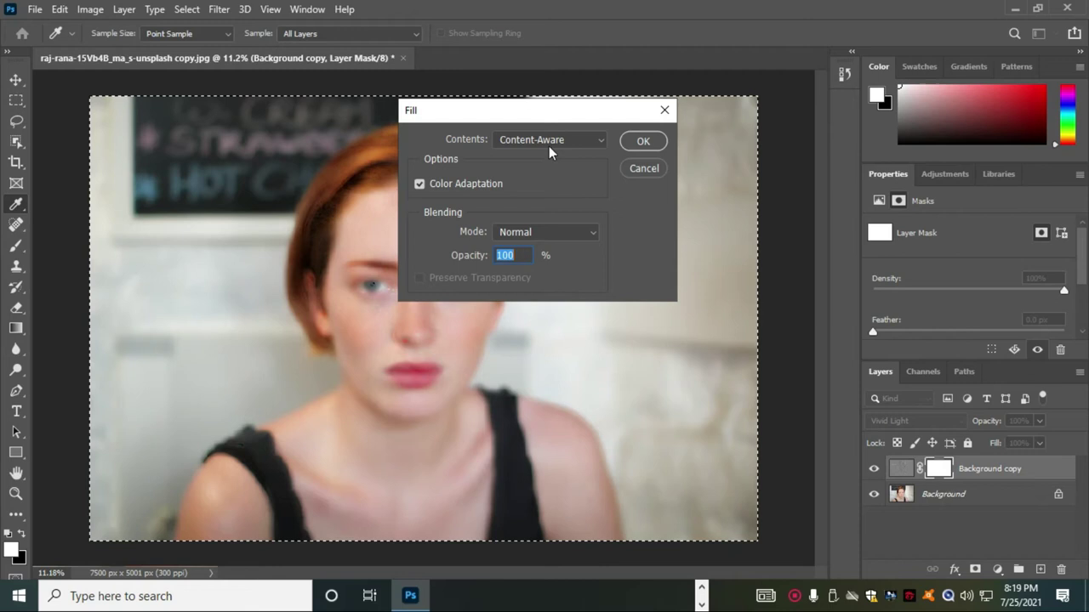
left_click(549, 140)
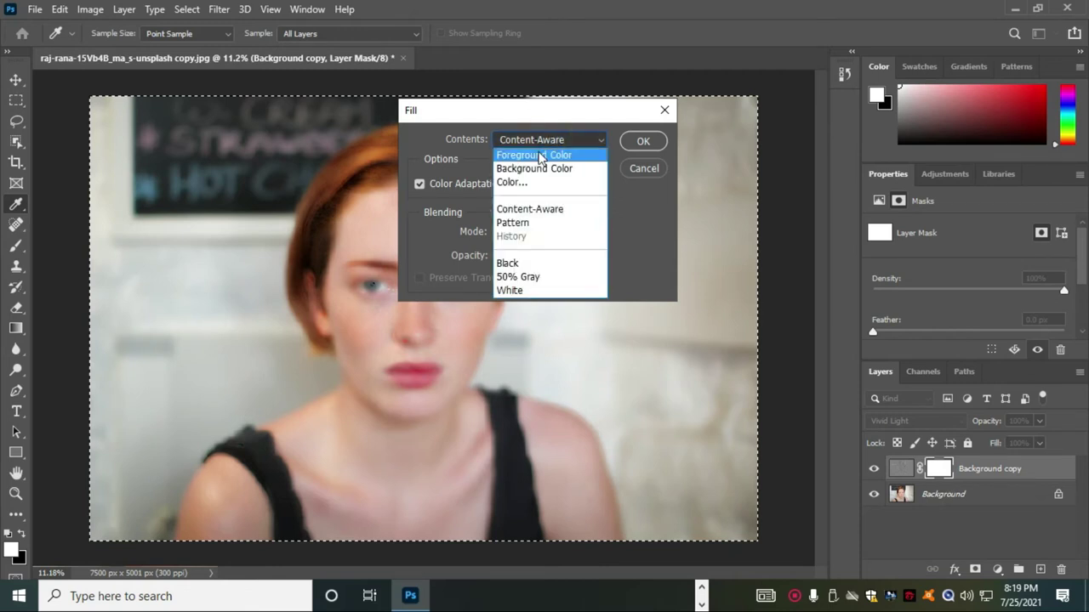
left_click(538, 155)
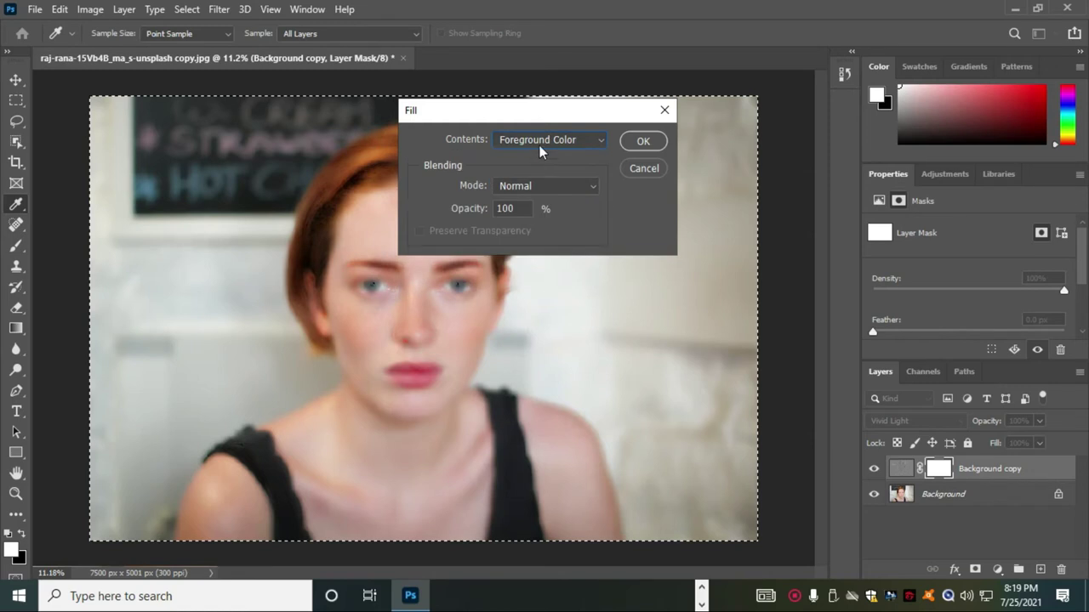
left_click(641, 142)
key("m")
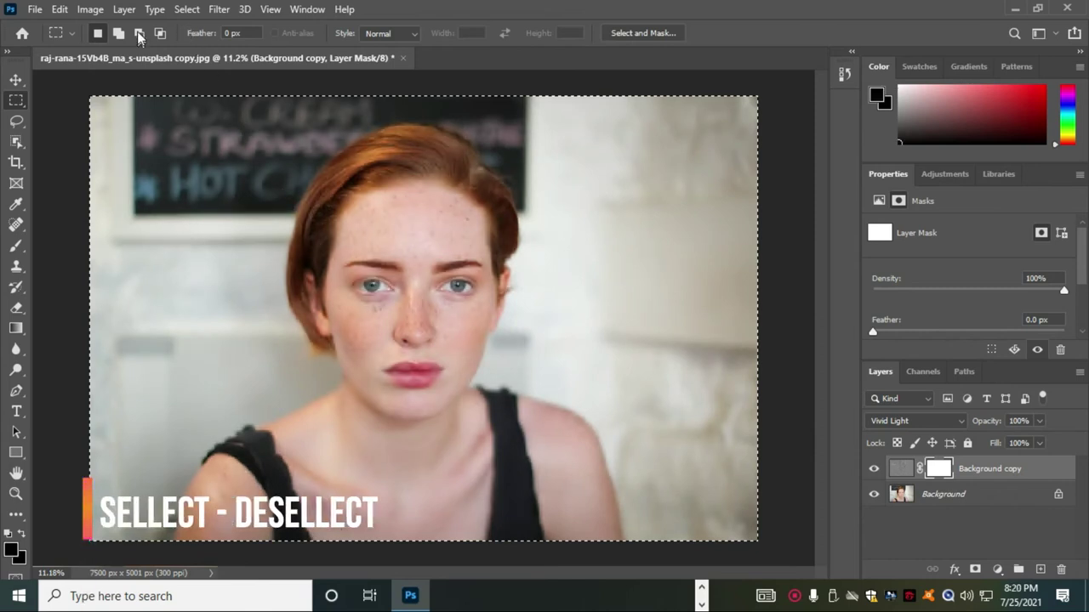
Step: Clear the active canvas selection with Select > Deselect
left_click(186, 10)
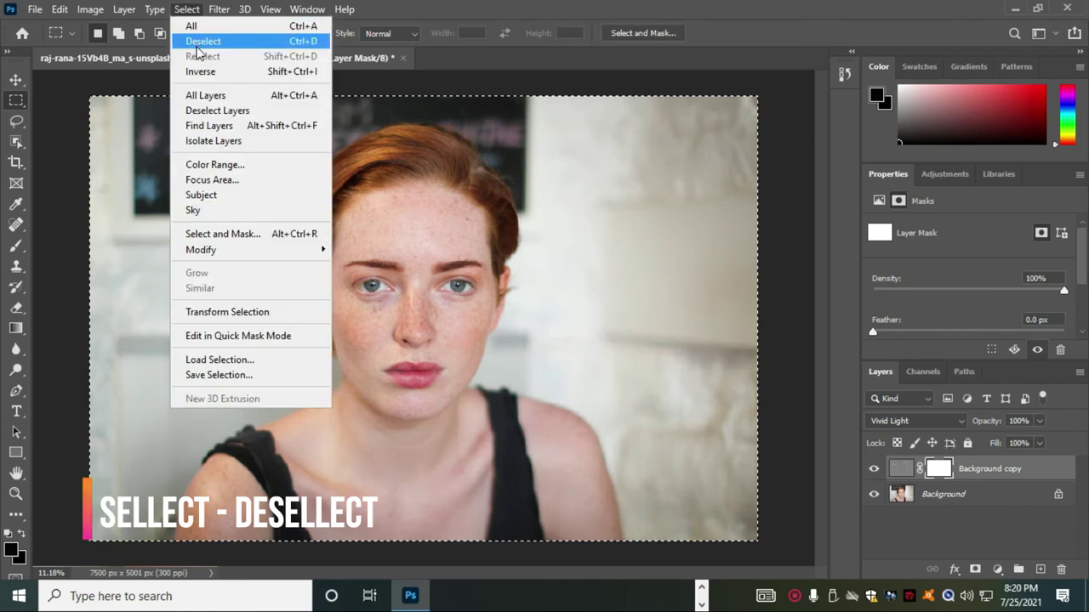
left_click(202, 42)
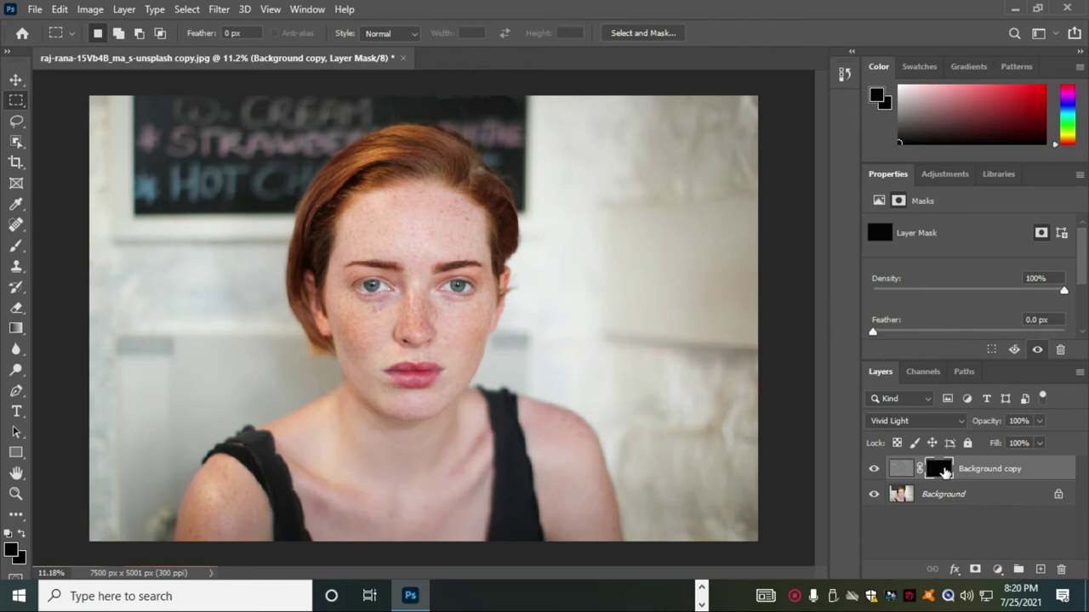
Step: Set the foreground colour to white by entering hex ffffff in the Color Picker
left_click(15, 555)
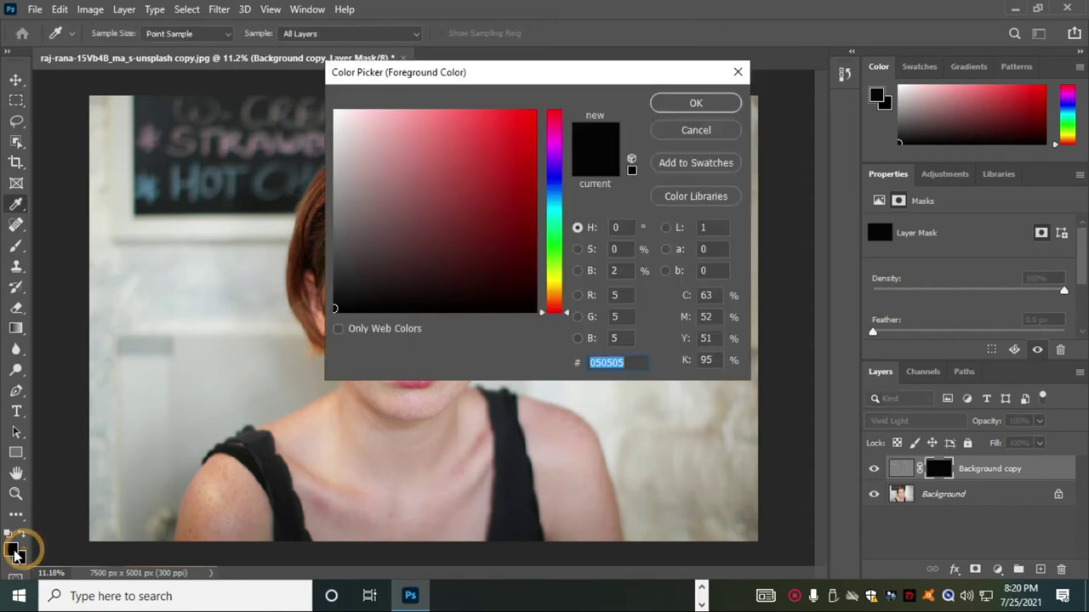
type("ffffff")
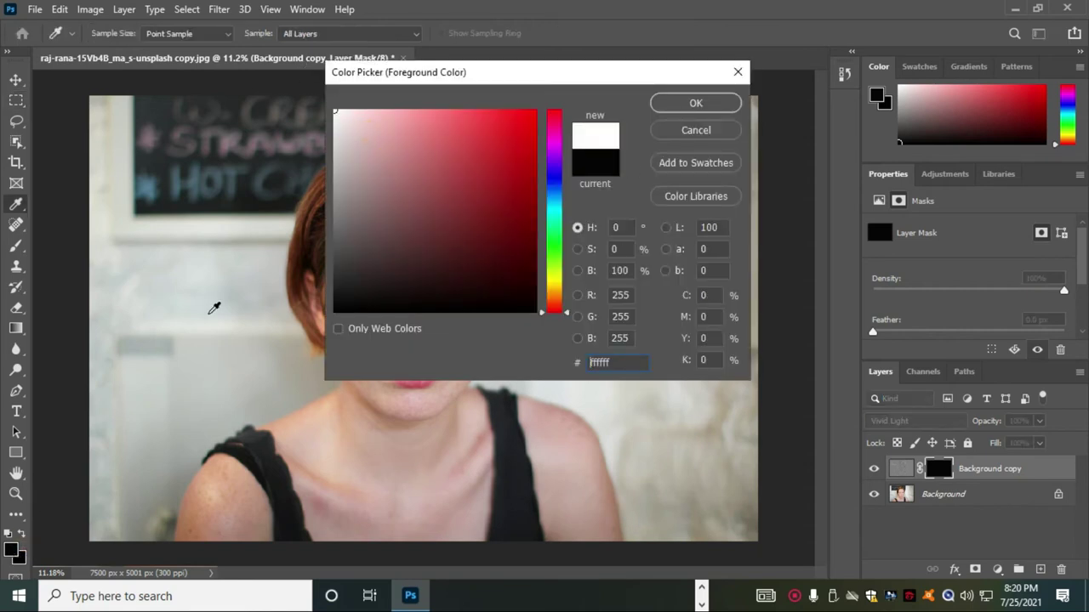
left_click(679, 101)
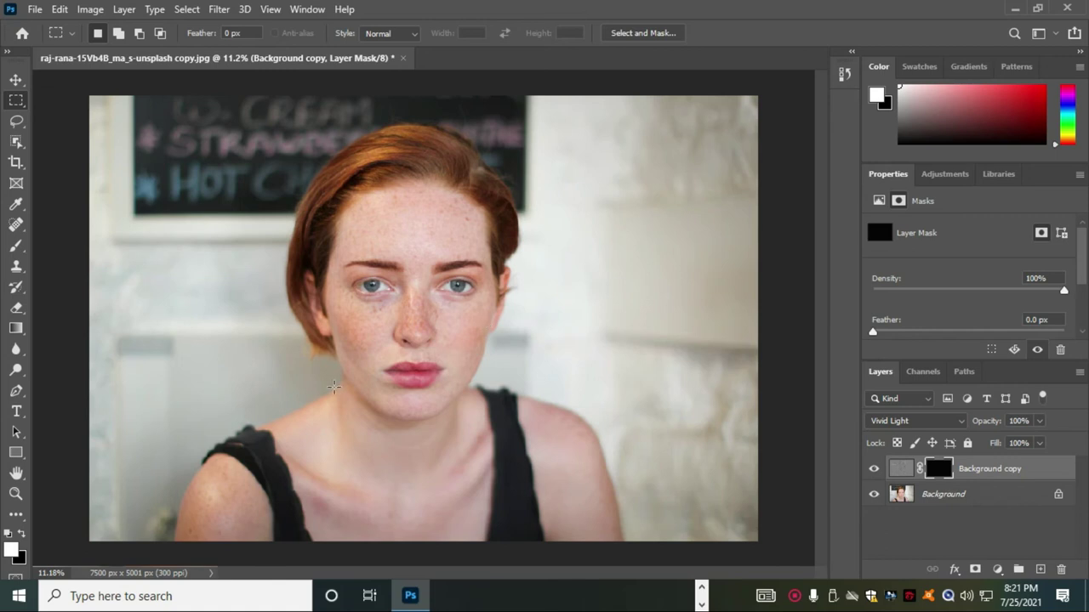
Step: Set up the Brush tool with a soft 0% hardness tip about 275 px wide
left_click(16, 247)
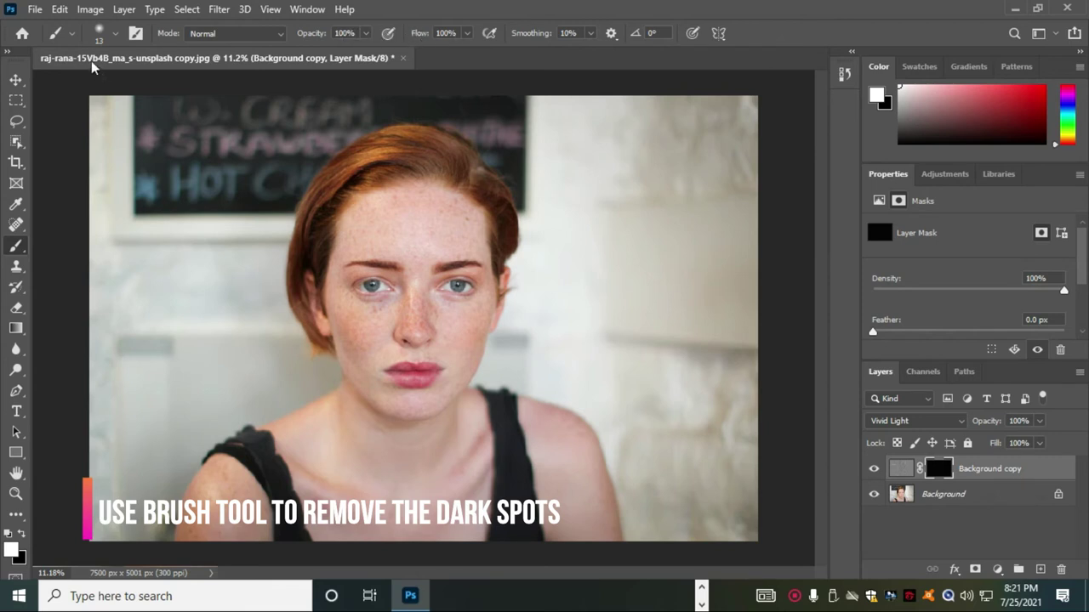
left_click(116, 32)
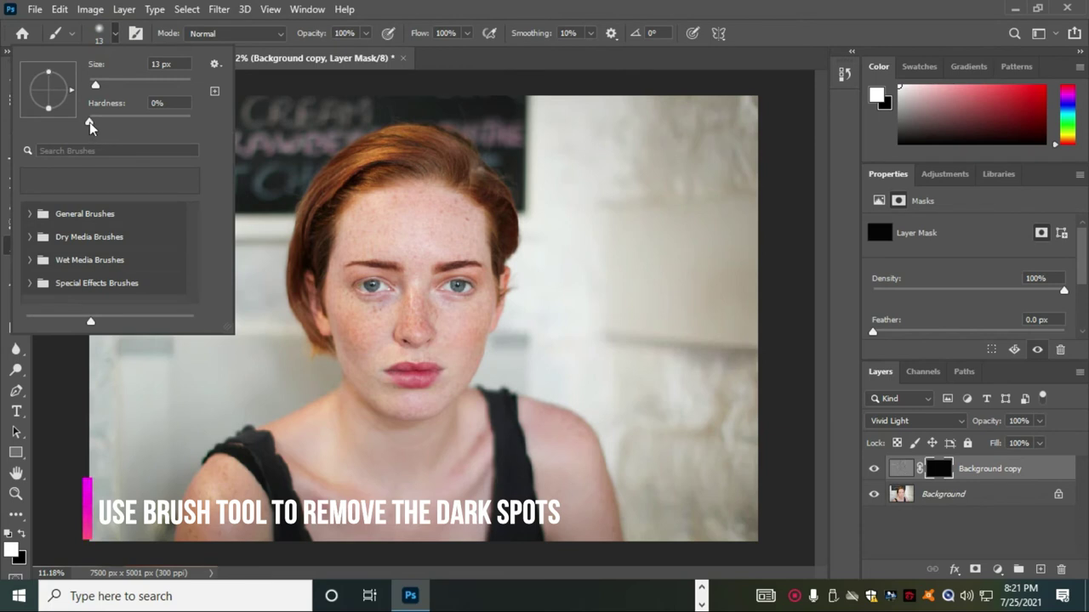
left_click(159, 103)
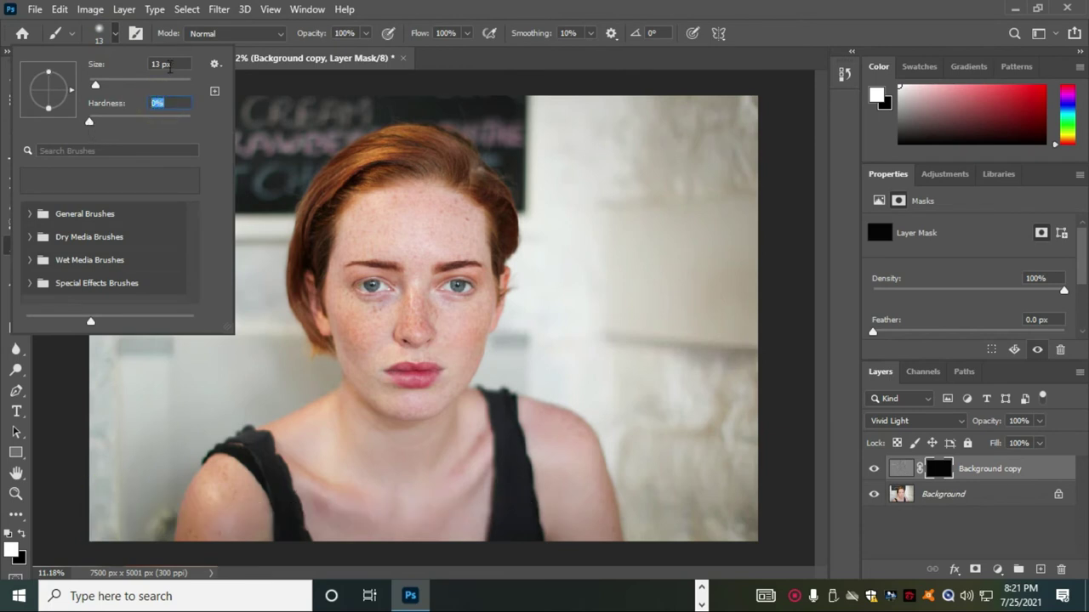
left_click_drag(96, 87, 144, 85)
left_click_drag(142, 84, 164, 84)
Step: Zoom in and paint white on the mask over the forehead and down the left cheek
key("Return")
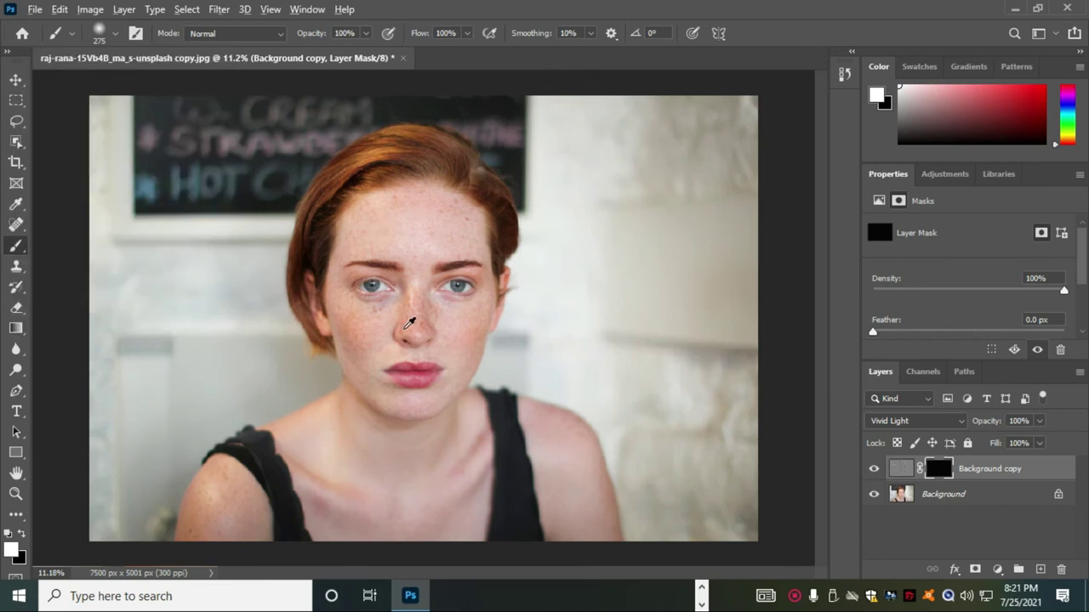
scroll(409, 321, "up", 1)
scroll(407, 324, "up", 1)
scroll(404, 327, "up", 1)
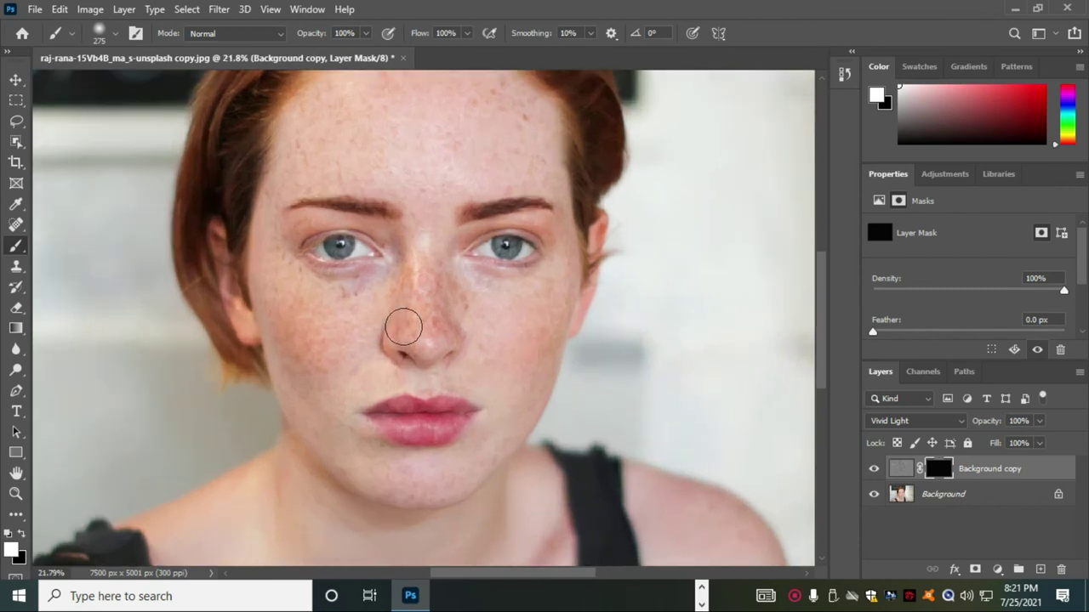
left_click_drag(409, 277, 393, 325)
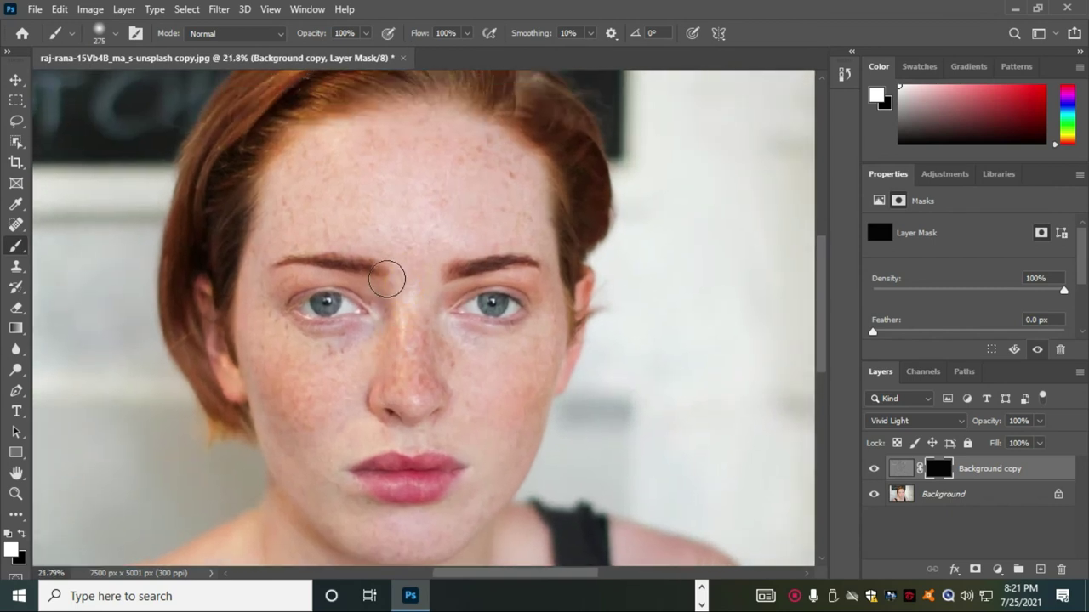
left_click_drag(399, 221, 342, 222)
left_click_drag(398, 200, 371, 201)
mouse_move(375, 143)
left_mouse_down()
mouse_move(309, 162)
mouse_move(309, 221)
mouse_move(283, 210)
left_mouse_up()
mouse_move(258, 319)
left_mouse_down()
mouse_move(276, 369)
mouse_move(332, 355)
mouse_move(298, 394)
mouse_move(297, 366)
left_mouse_up()
Step: Paint white over the nose, cheeks, chin and remaining forehead freckles
scroll(286, 369, "down", 2)
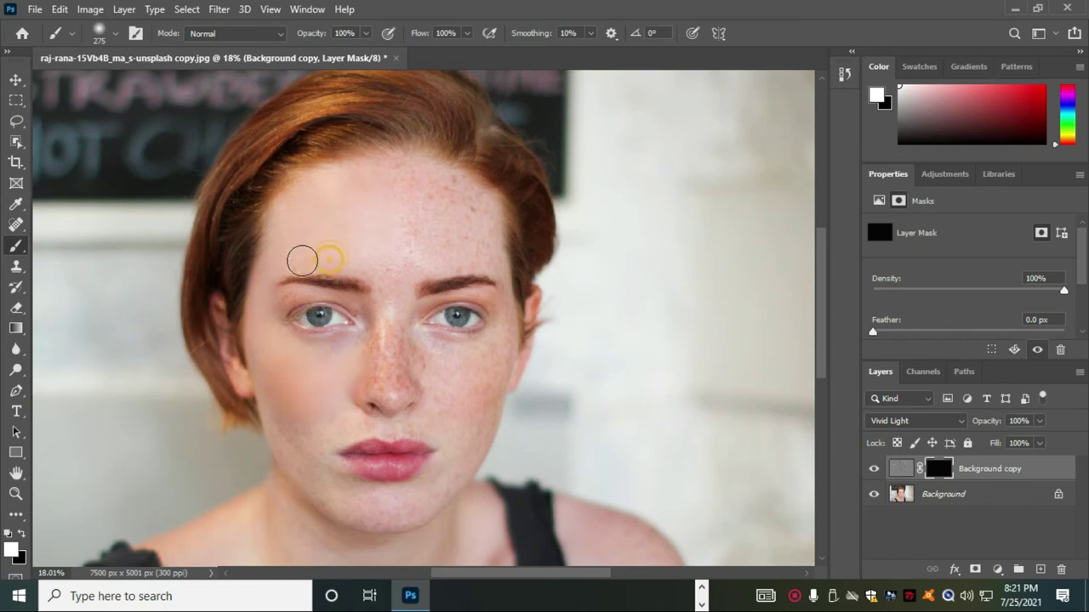
scroll(300, 455, "down", 1)
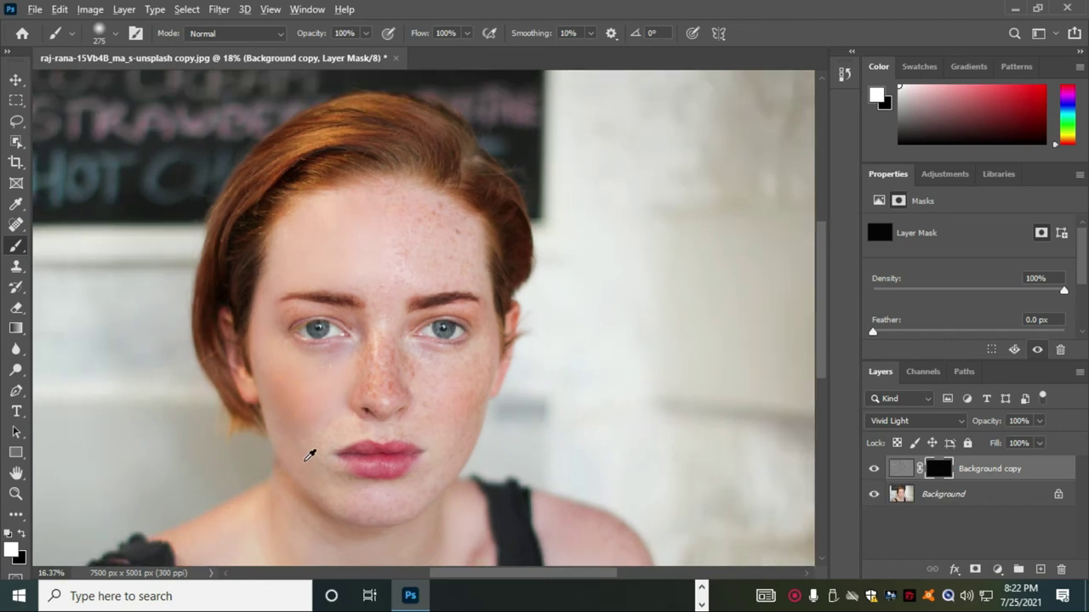
scroll(312, 452, "down", 1)
left_click_drag(360, 365, 323, 377)
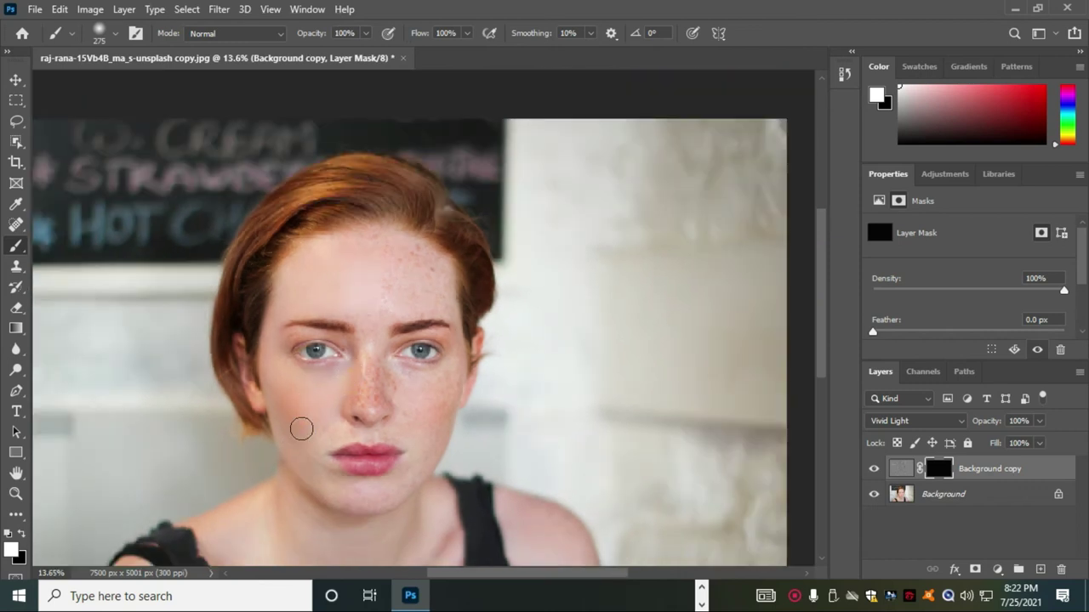
left_click_drag(289, 449, 303, 472)
left_click_drag(364, 357, 364, 367)
left_click(365, 318)
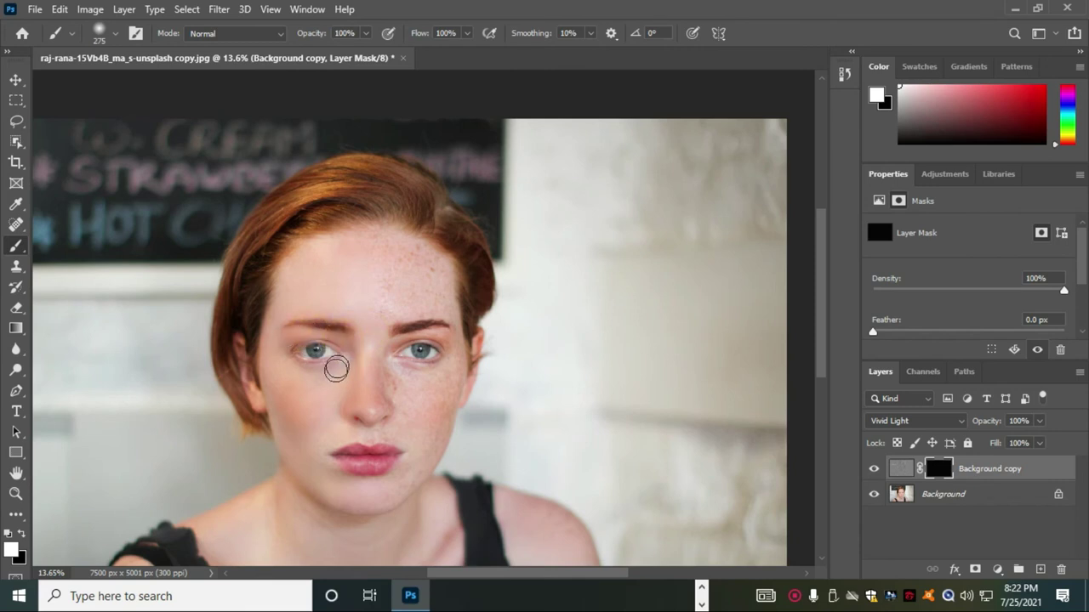
left_click(373, 269)
left_click_drag(396, 254, 431, 260)
left_click_drag(384, 359, 389, 393)
mouse_move(450, 375)
left_mouse_down()
mouse_move(431, 399)
mouse_move(377, 417)
mouse_move(391, 428)
mouse_move(335, 416)
left_mouse_up()
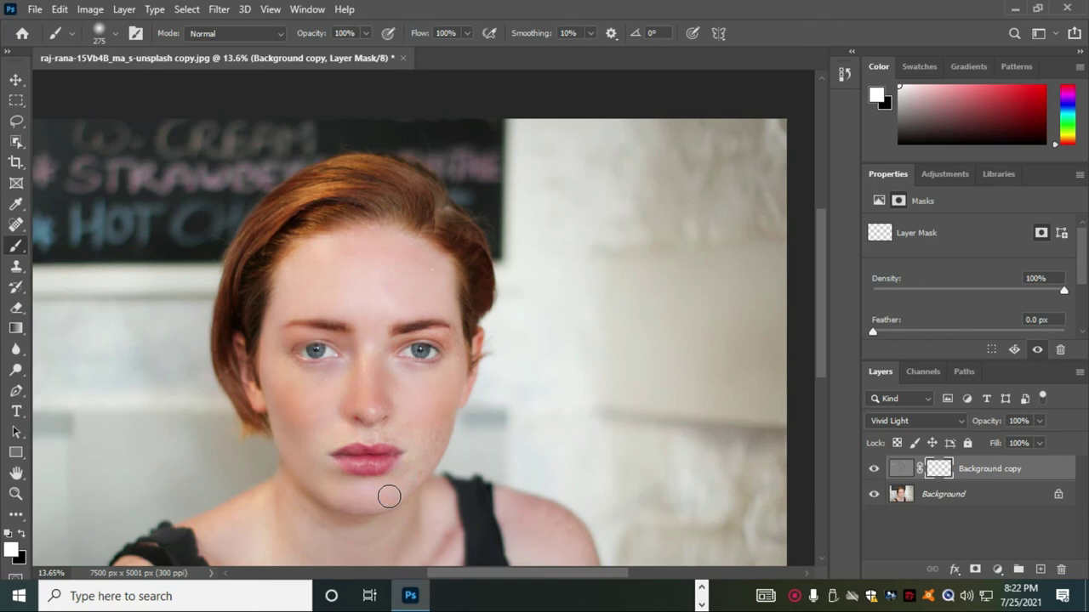
Step: Shrink the brush and paint white under the nose, around the upper lip and lip corner
scroll(396, 449, "up", 2)
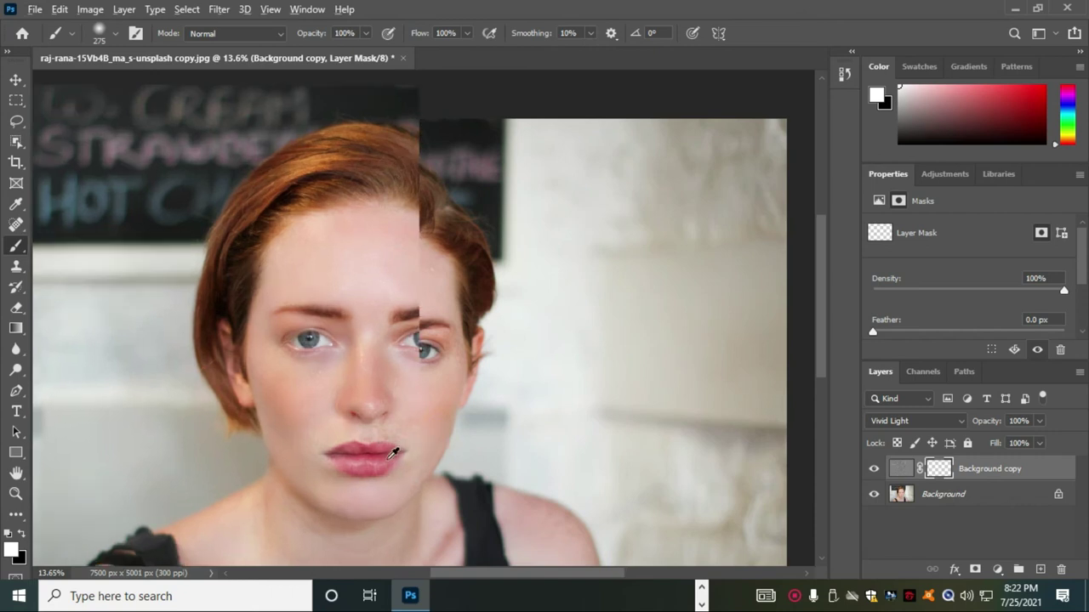
scroll(400, 444, "up", 1)
key("bracketright")
key("bracketleft")
key("bracketleft")
key("bracketleft")
key("bracketleft")
key("bracketleft")
left_click(413, 391)
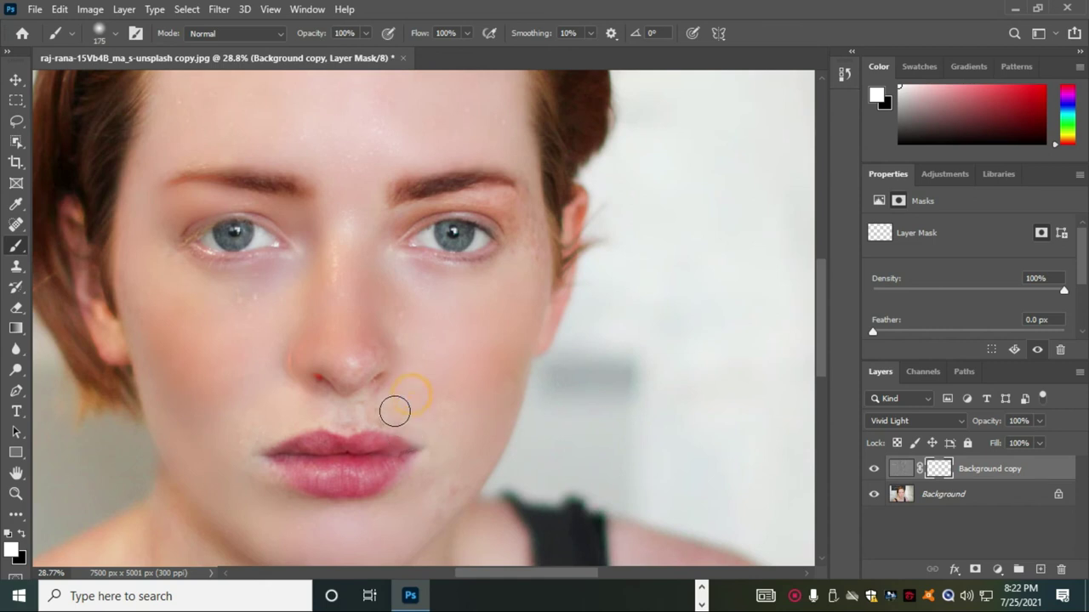
left_click(353, 406)
left_click(352, 359)
left_click(314, 403)
left_click(277, 406)
left_click(245, 433)
left_click(419, 415)
left_click(451, 448)
Step: Paint white around the eye corners, between the eyes, the right cheek and above the brow
left_click(421, 474)
left_click(528, 205)
left_click(520, 223)
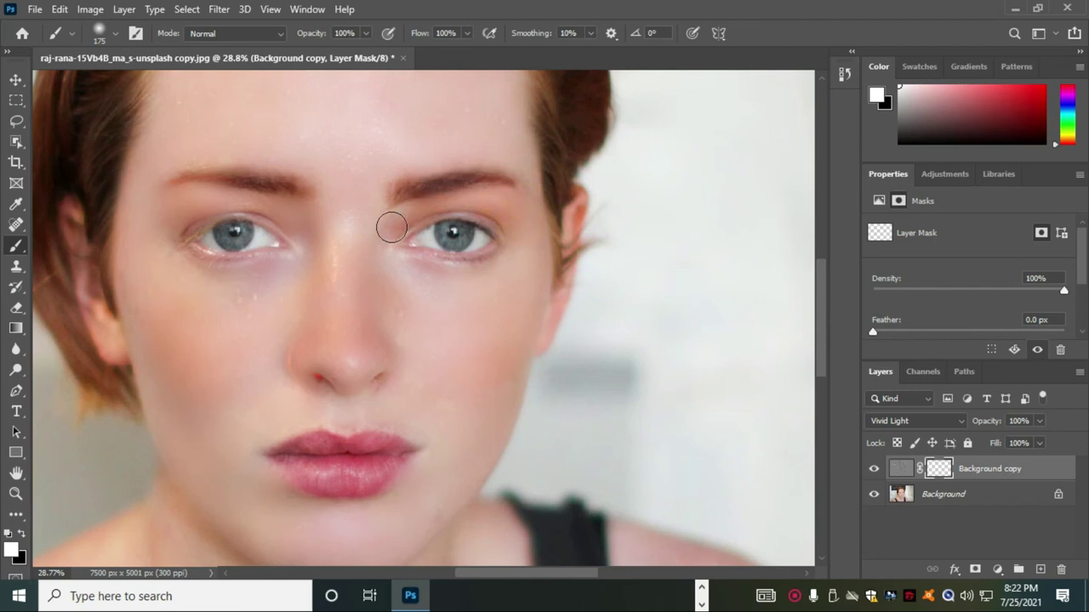
left_click(513, 199)
left_click(304, 229)
left_click(167, 243)
left_click(515, 277)
left_click(378, 168)
scroll(423, 165, "down", 2)
scroll(422, 165, "down", 2)
Step: Touch up two spots on the forehead with white on the mask
scroll(422, 165, "down", 2)
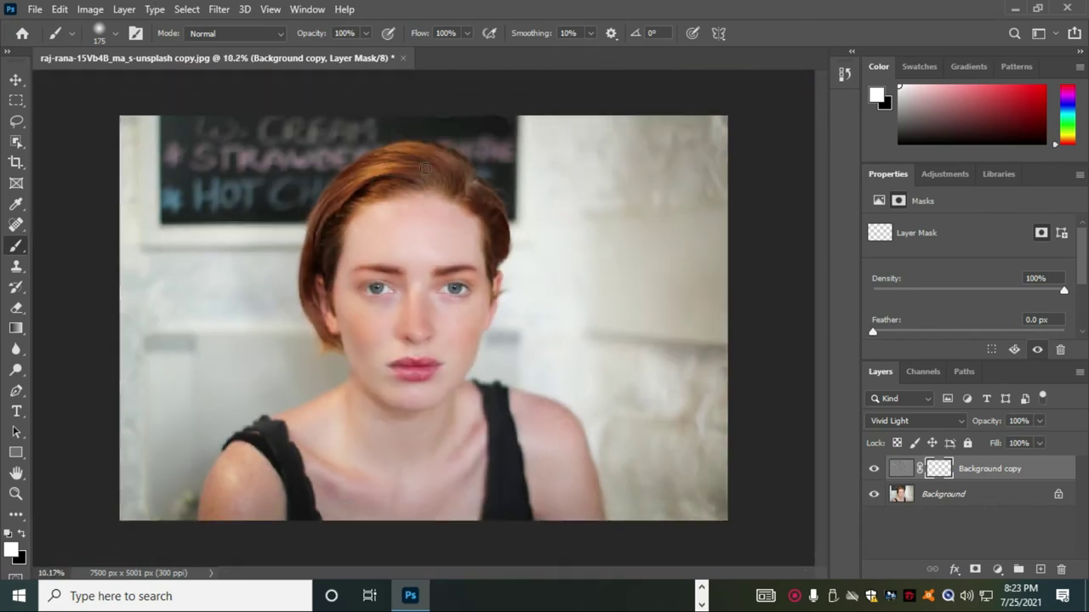
scroll(447, 302, "up", 1)
left_click(451, 232)
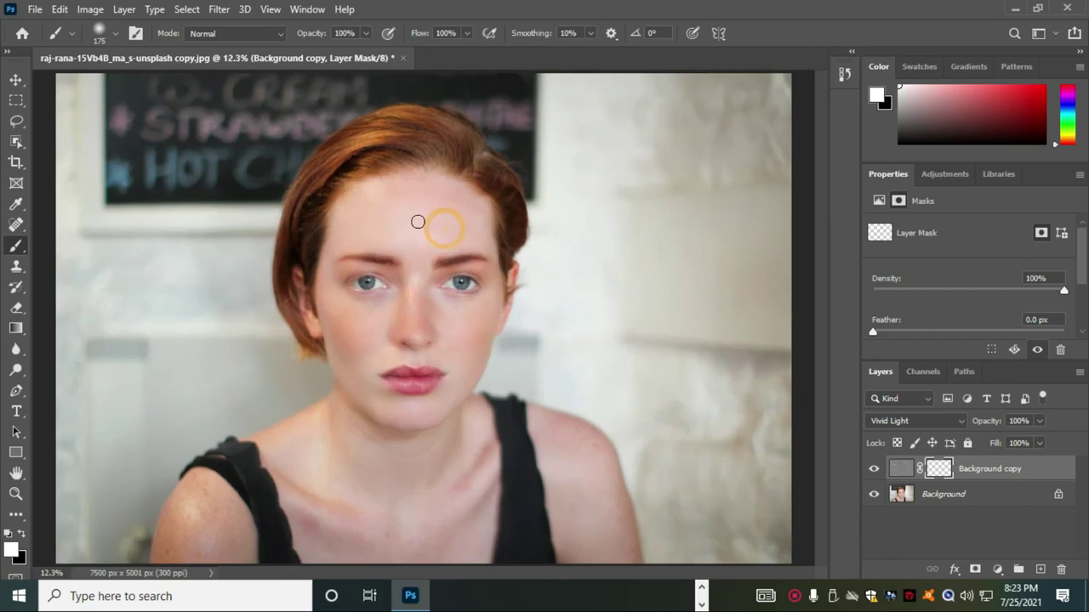
left_click(424, 220)
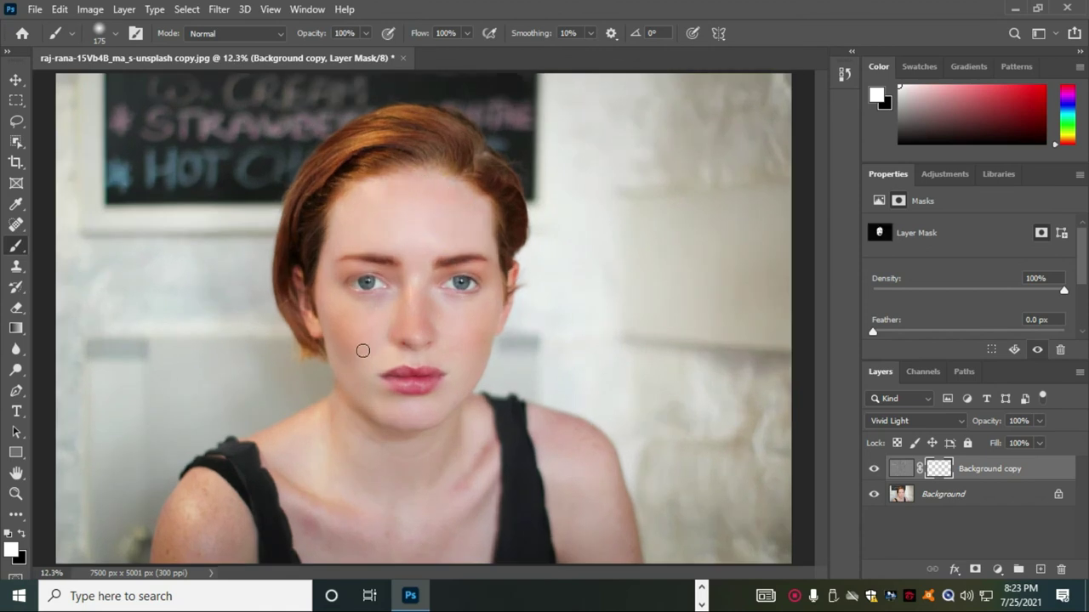
Step: Enlarge the brush to 300 px and paint white over the freckled shoulder
scroll(213, 523, "up", 1)
scroll(199, 516, "up", 1)
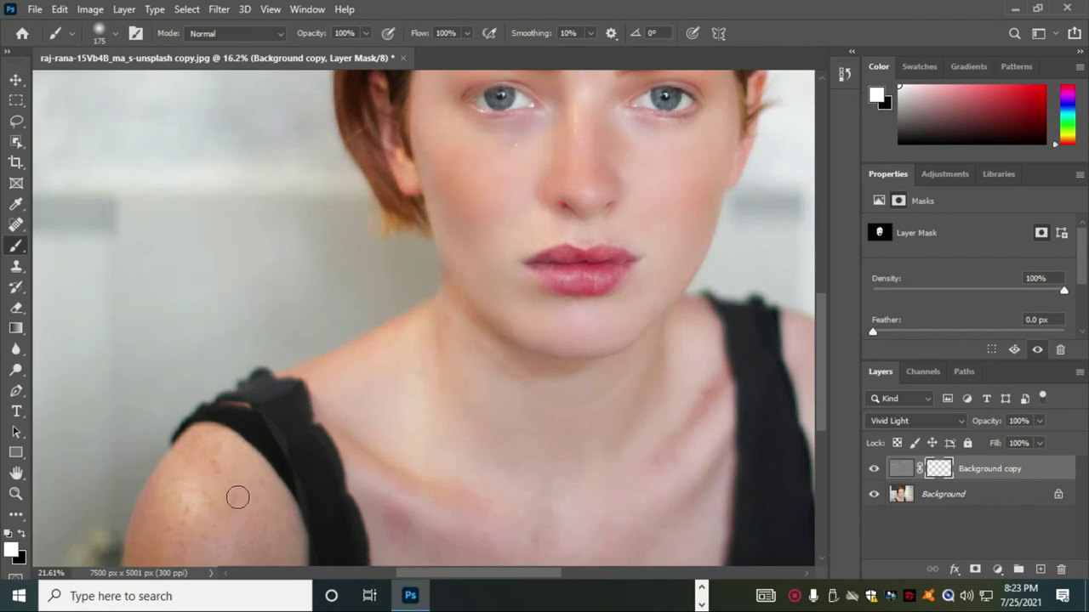
scroll(238, 496, "up", 1)
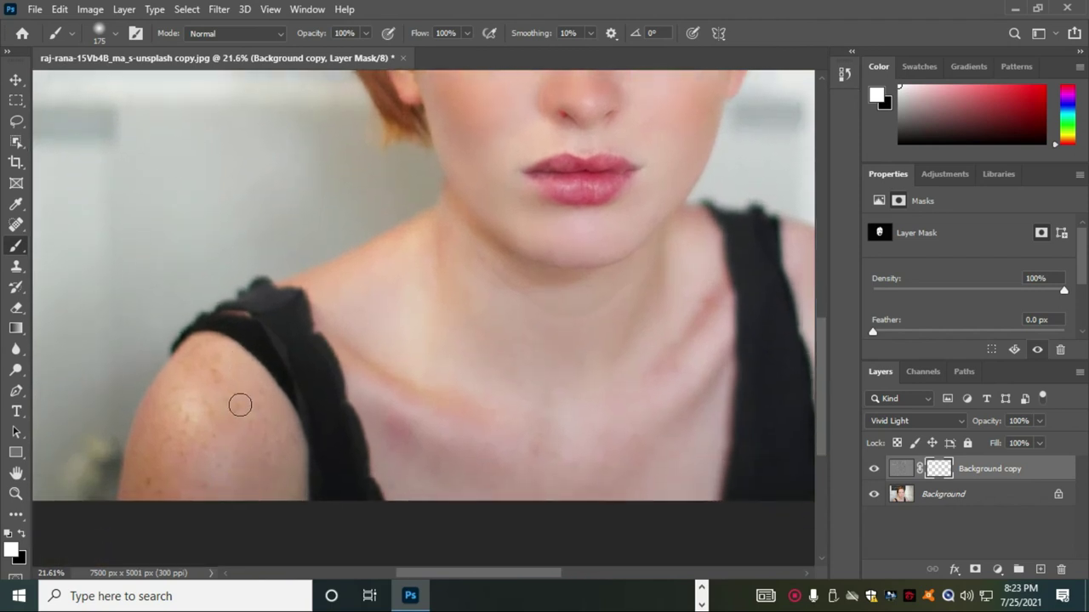
key("bracketright")
key("bracketright")
key("bracketright")
mouse_move(179, 382)
left_mouse_down()
mouse_move(146, 471)
mouse_move(210, 399)
mouse_move(214, 418)
mouse_move(265, 420)
mouse_move(212, 496)
mouse_move(184, 479)
left_mouse_up()
key("bracketleft")
key("bracketright")
key("bracketright")
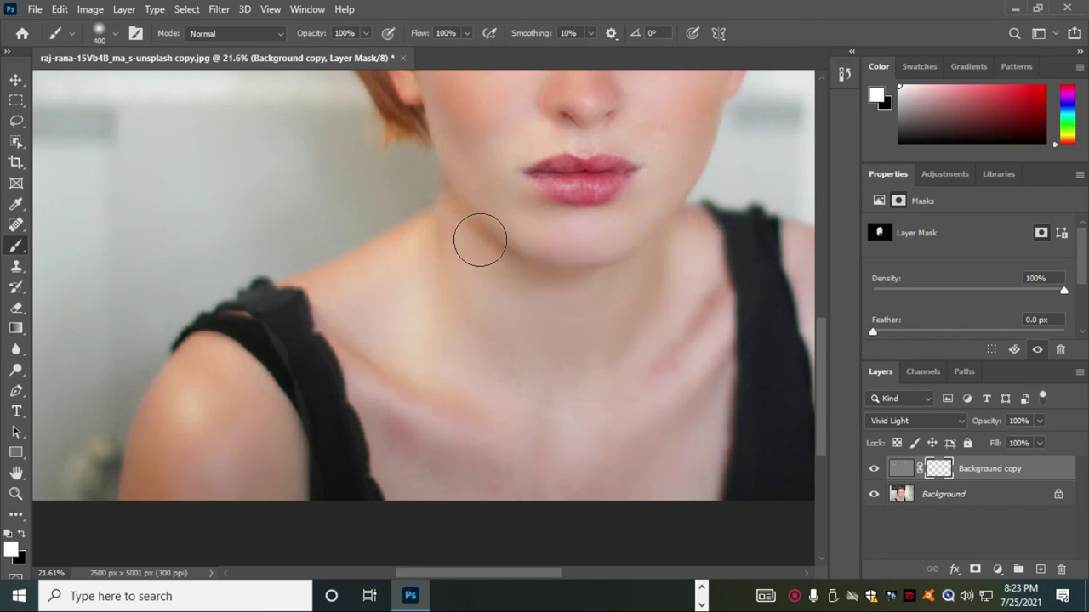
scroll(505, 346, "down", 3)
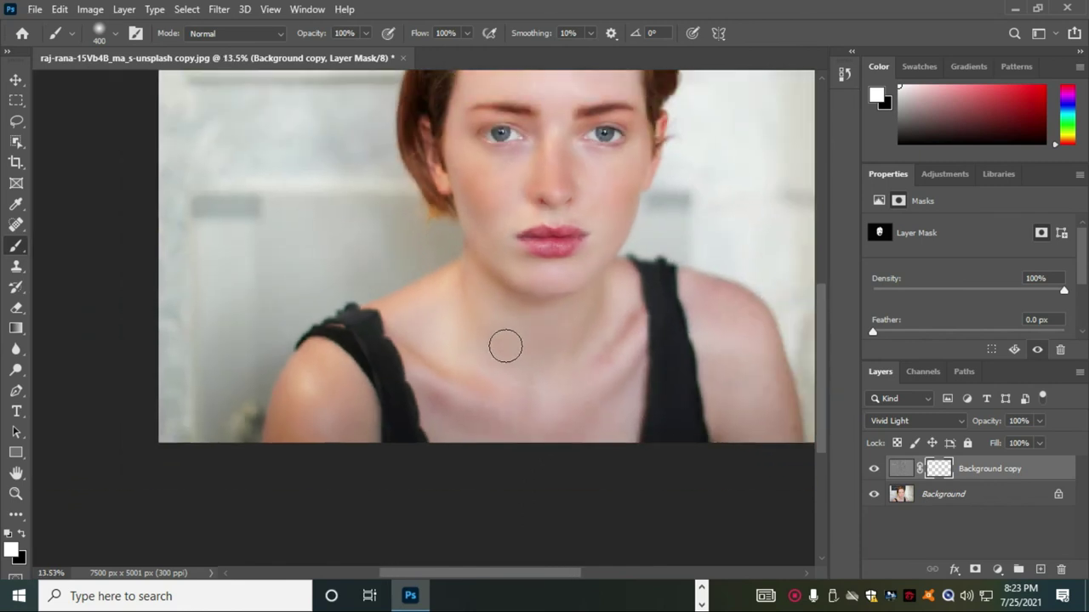
scroll(506, 347, "down", 3)
scroll(447, 385, "up", 1)
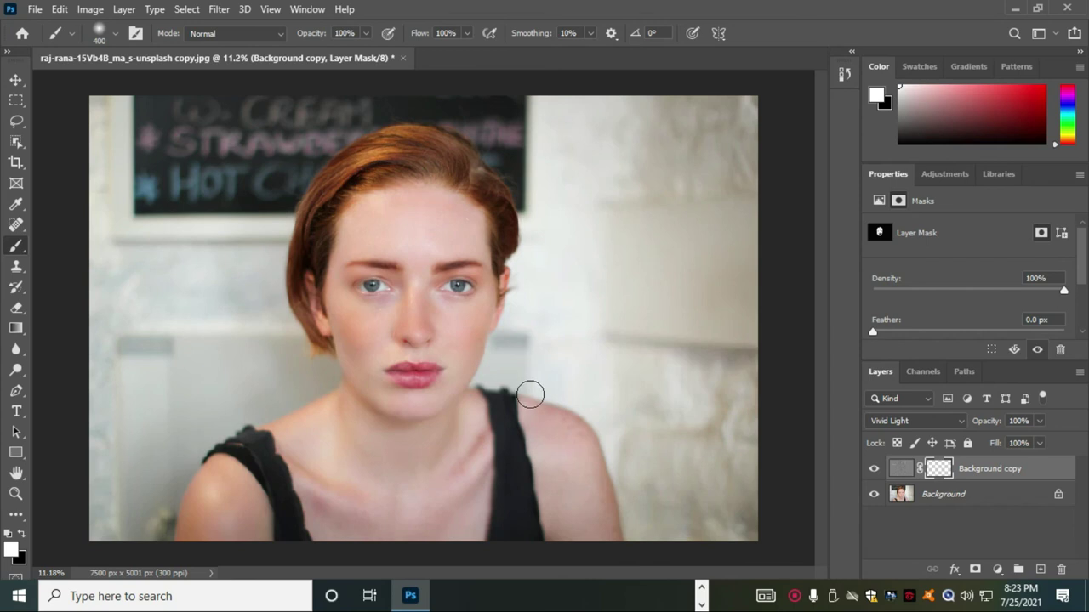
Step: Hide the Background copy layer to compare against the original freckled portrait
left_click(873, 470)
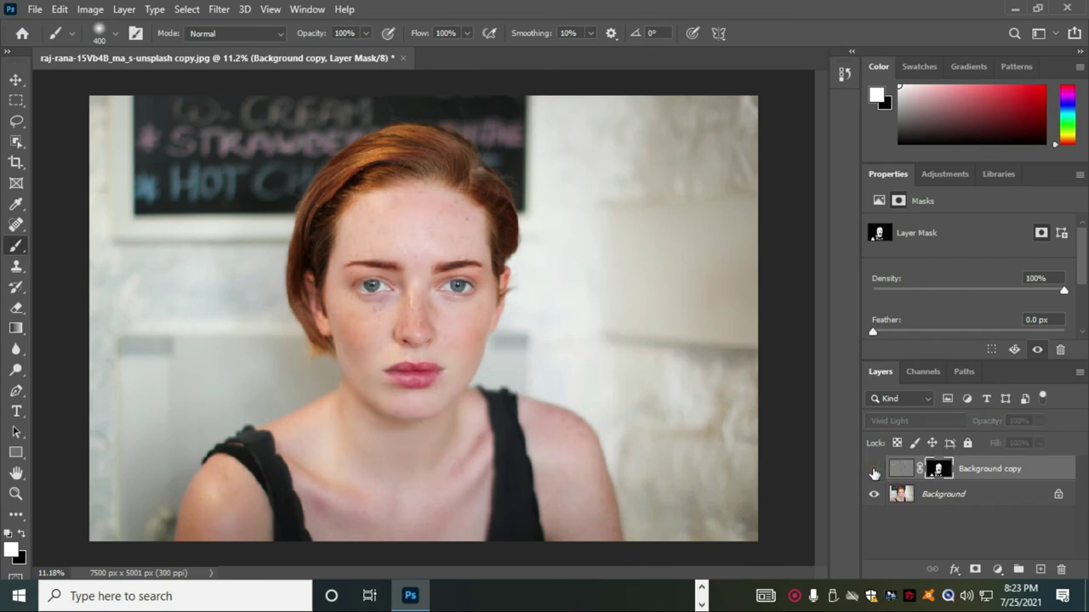